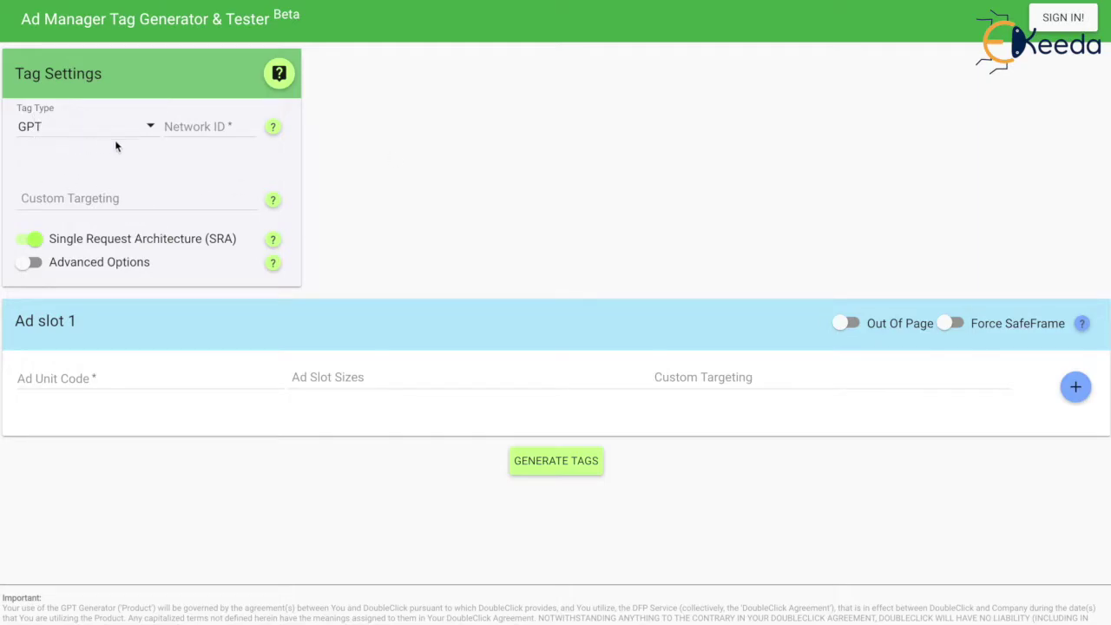
Set the Network ID in the GPT tag settings to 1234.
mouse_move(210, 127)
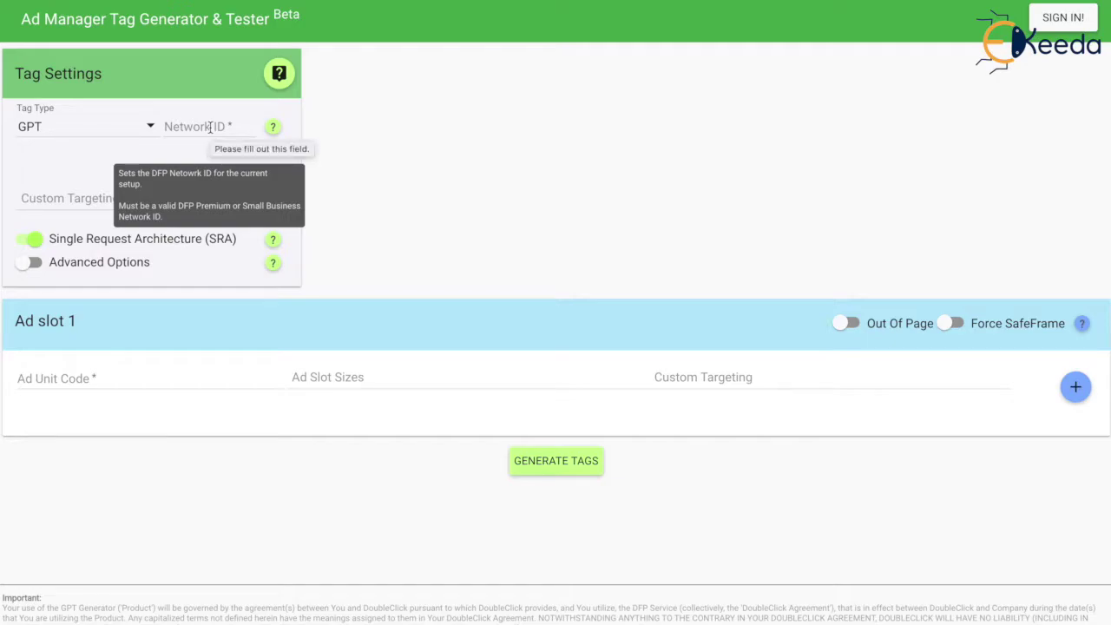
click(210, 127)
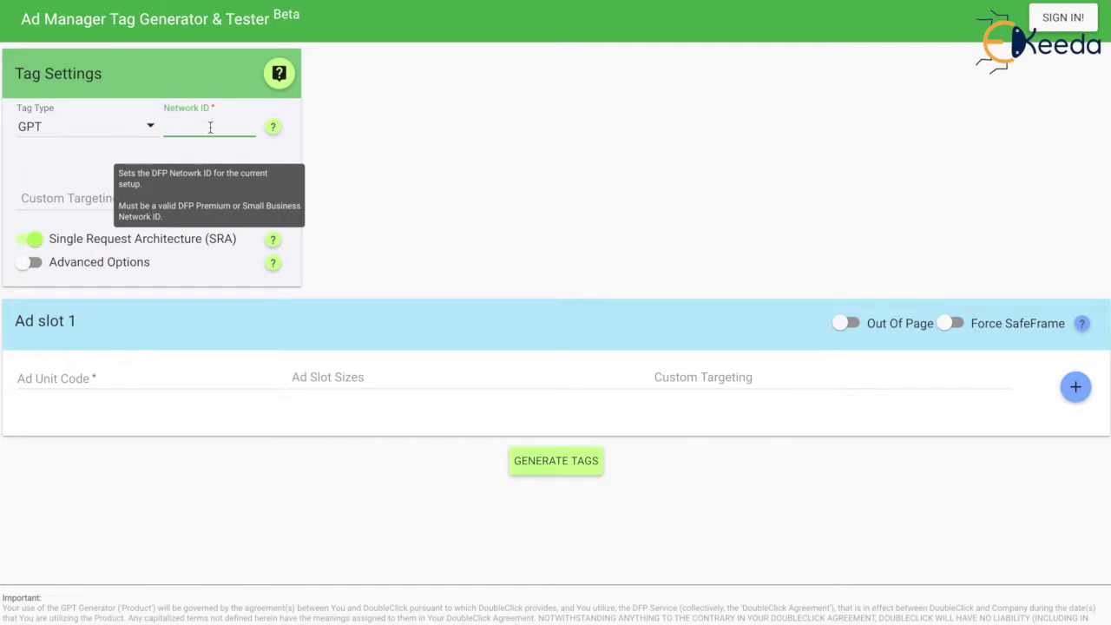
text(1234)
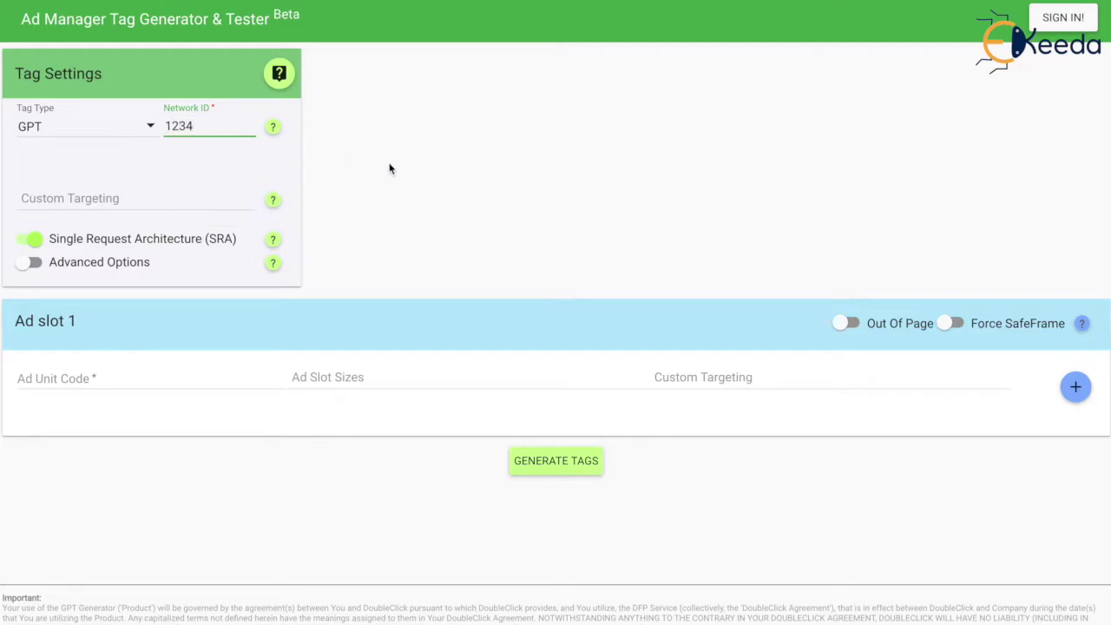
click(390, 168)
Add the key-value pair a=1 as page-level custom targeting in the tag settings.
click(187, 202)
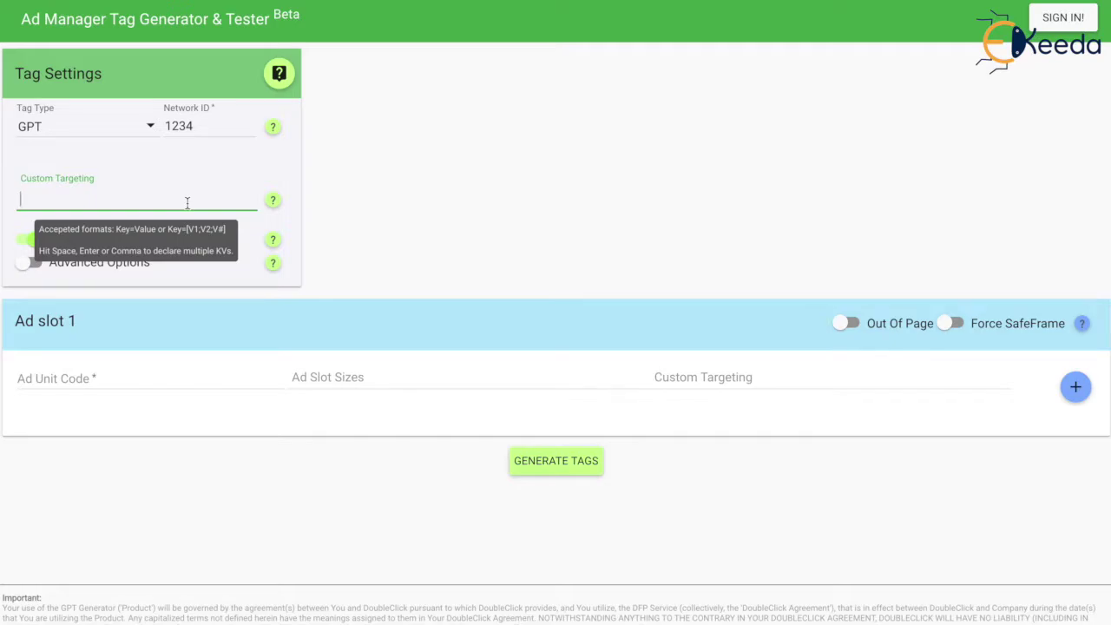
text(a=1)
click(467, 187)
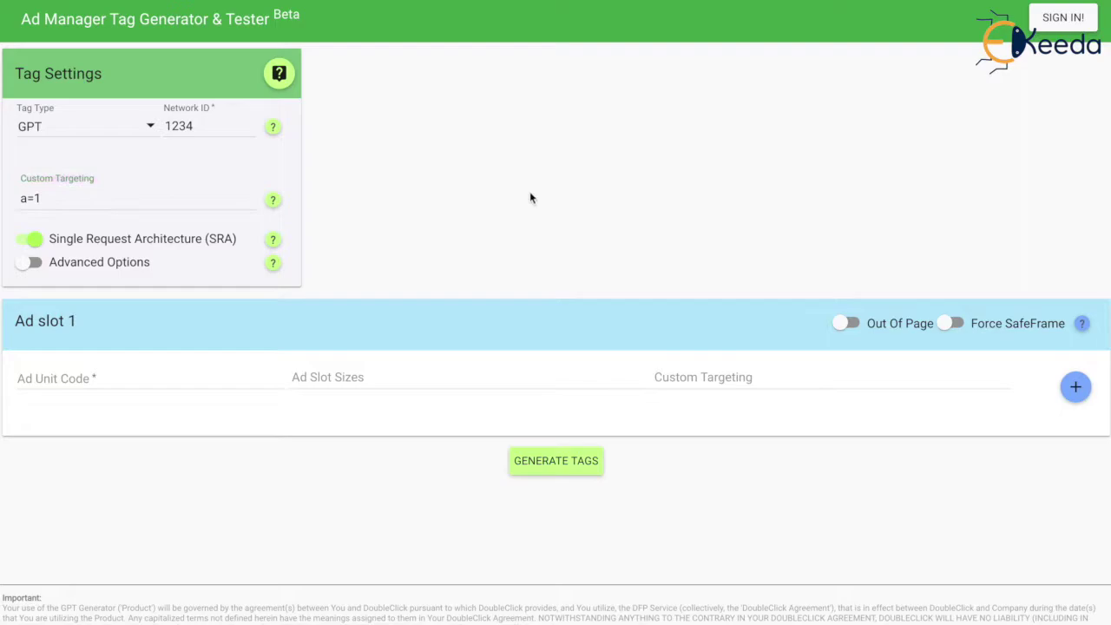
click(209, 192)
click(465, 225)
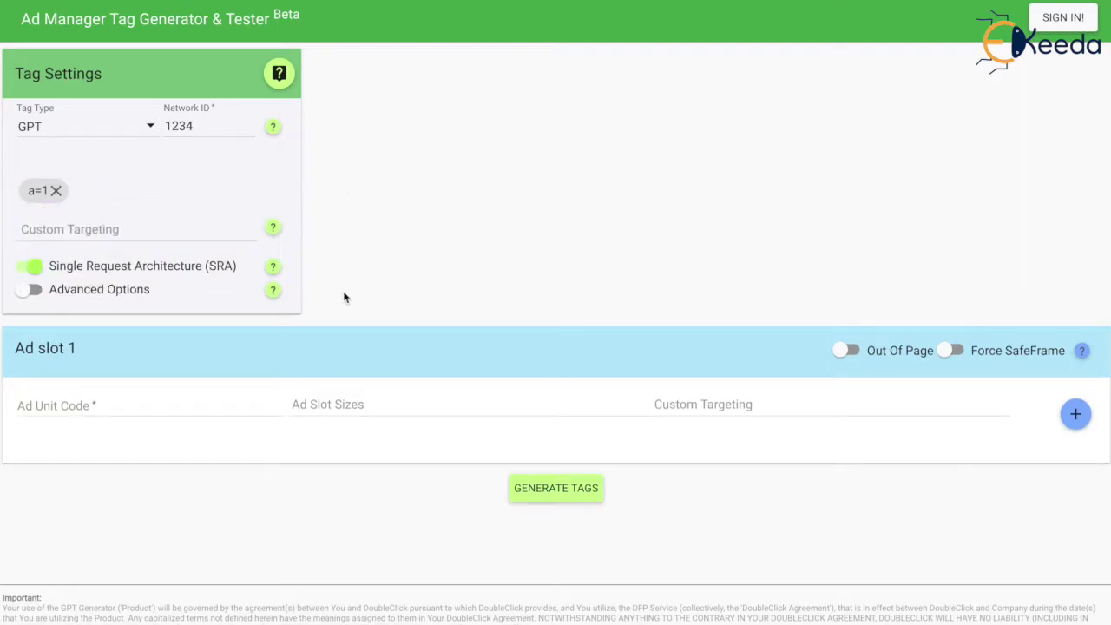
Enter travel1234 as the ad unit code of ad slot 1.
click(163, 404)
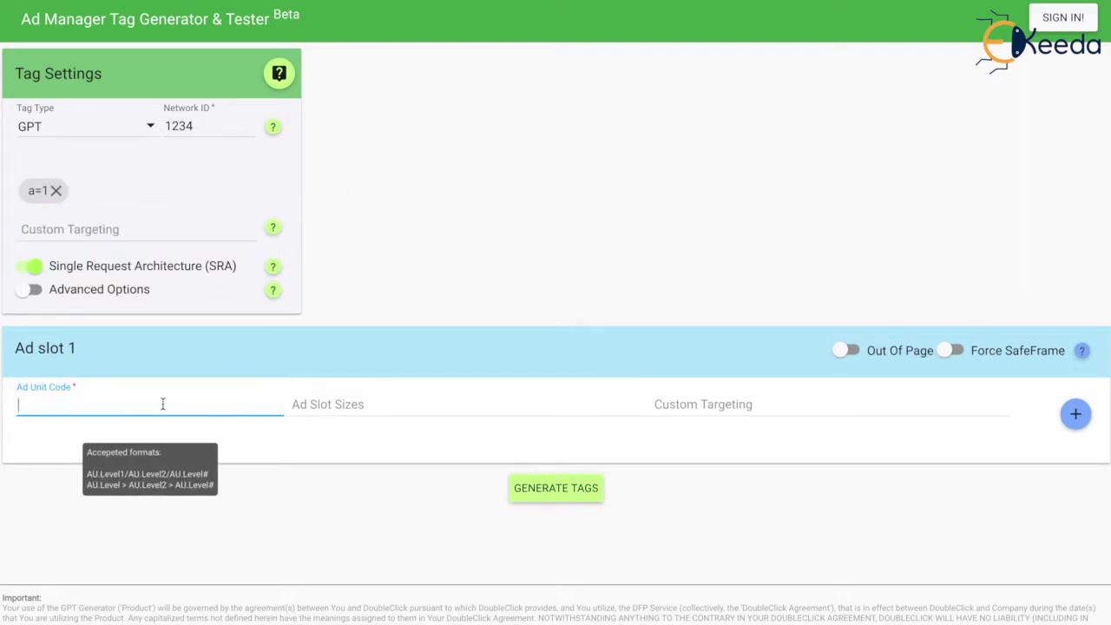
text(travel1234)
click(181, 483)
Add the 300x250 Medium Rectangle size to ad slot 1 and generate the tags.
click(339, 414)
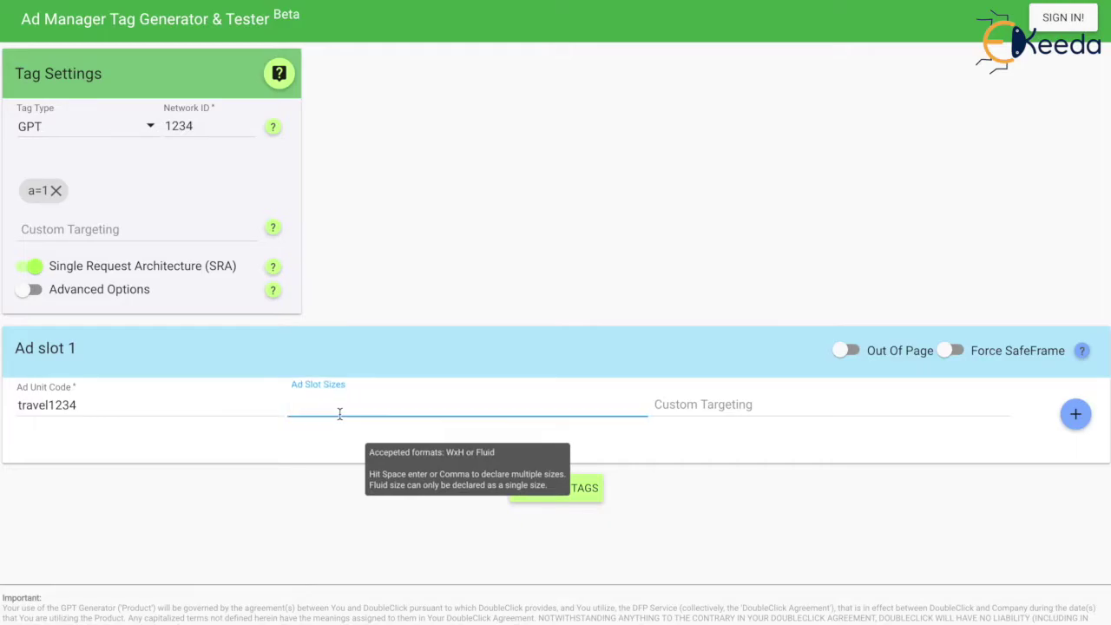
text(300x2)
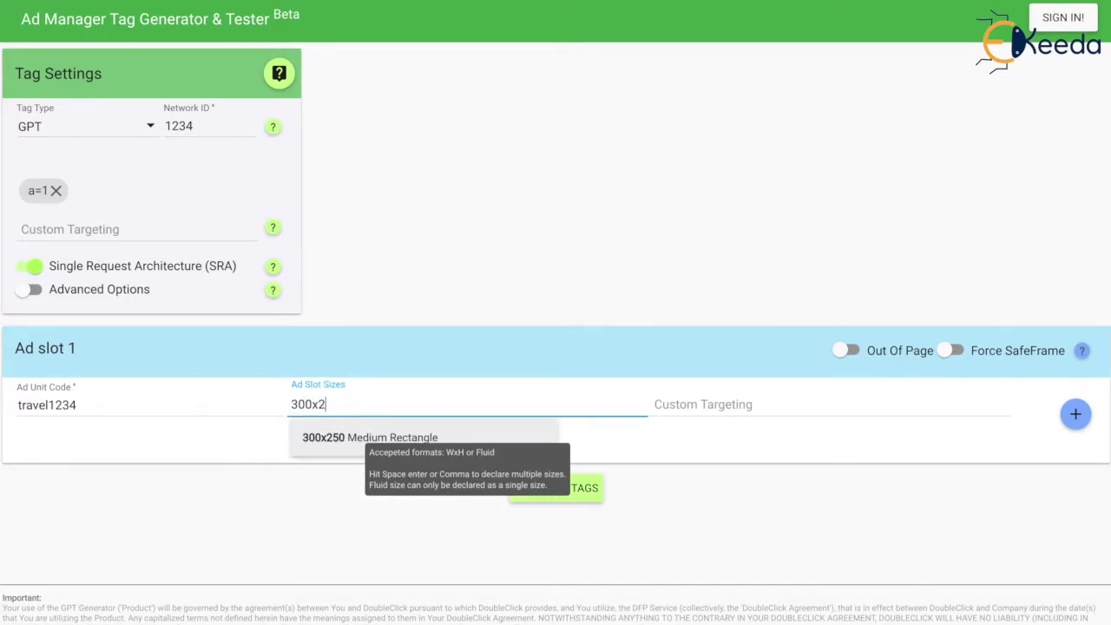
text(50)
click(325, 439)
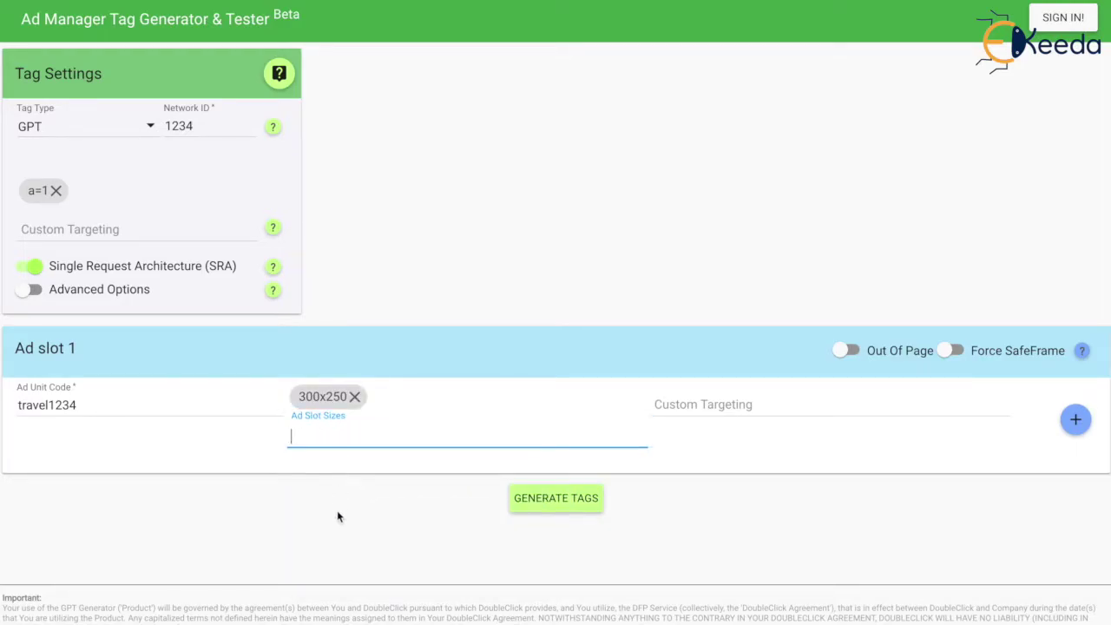
click(339, 514)
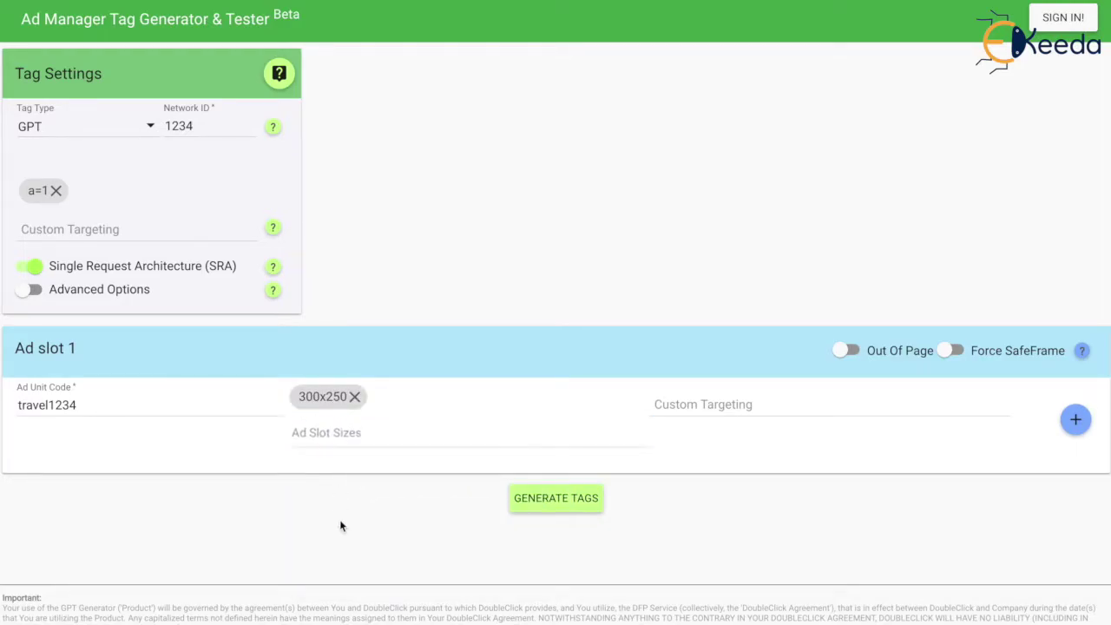
click(591, 510)
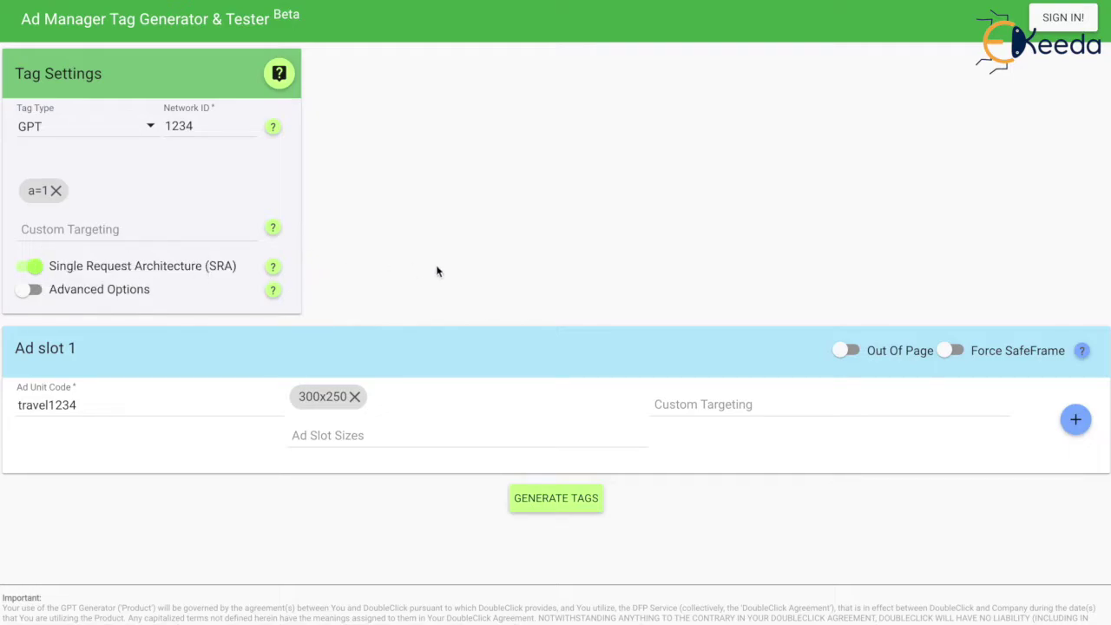
click(560, 500)
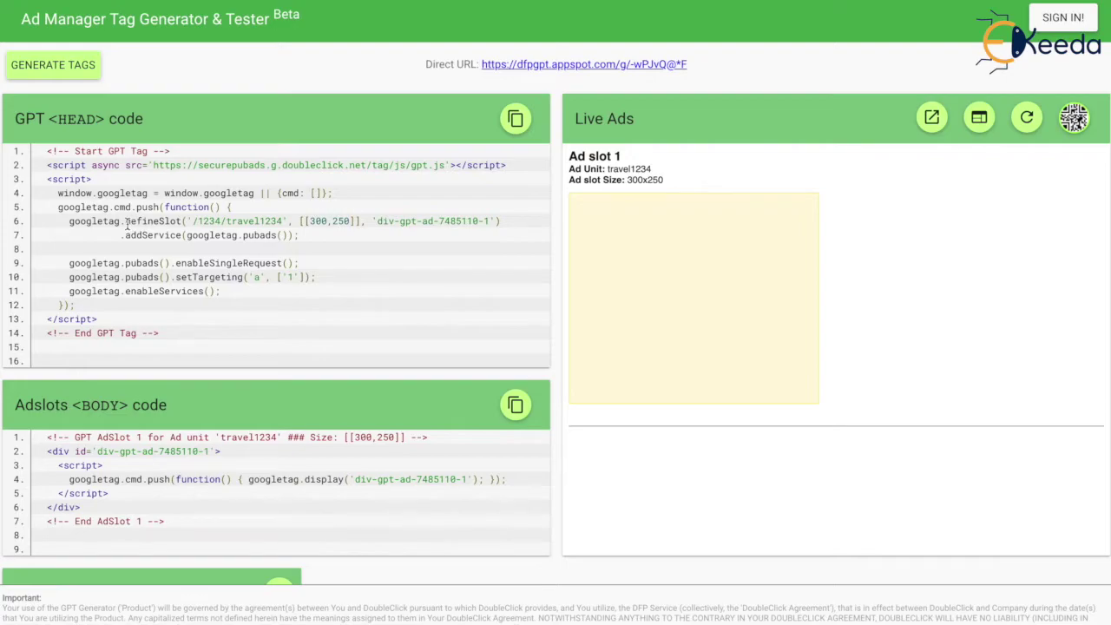
Highlight defineSlot in the GPT head code, then view the live ads on their separate page and close it.
drag(126, 224, 180, 222)
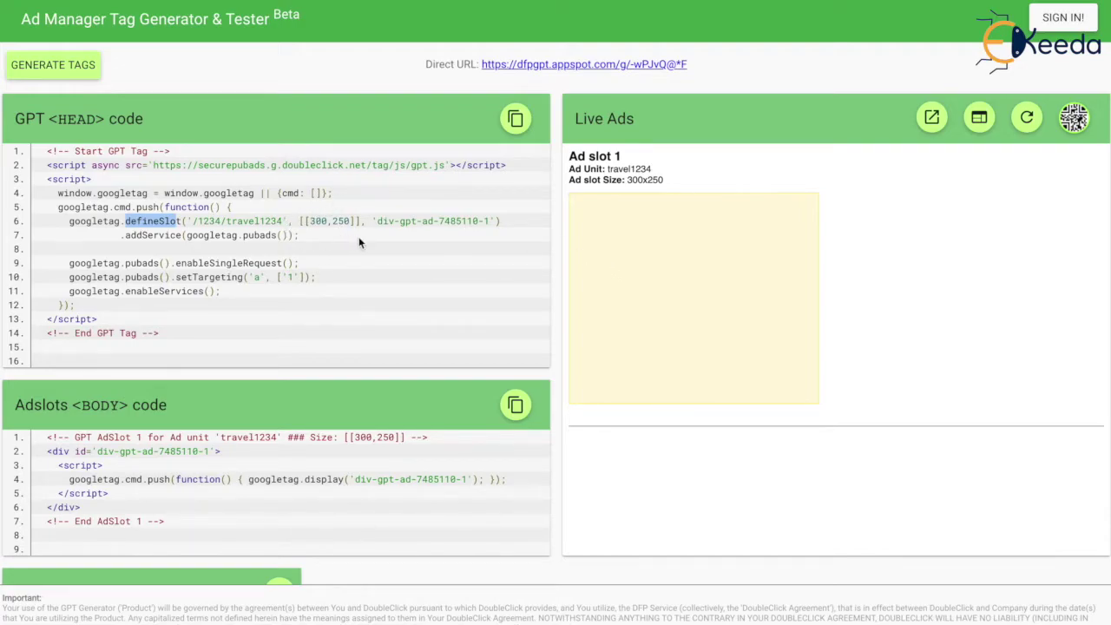
click(932, 118)
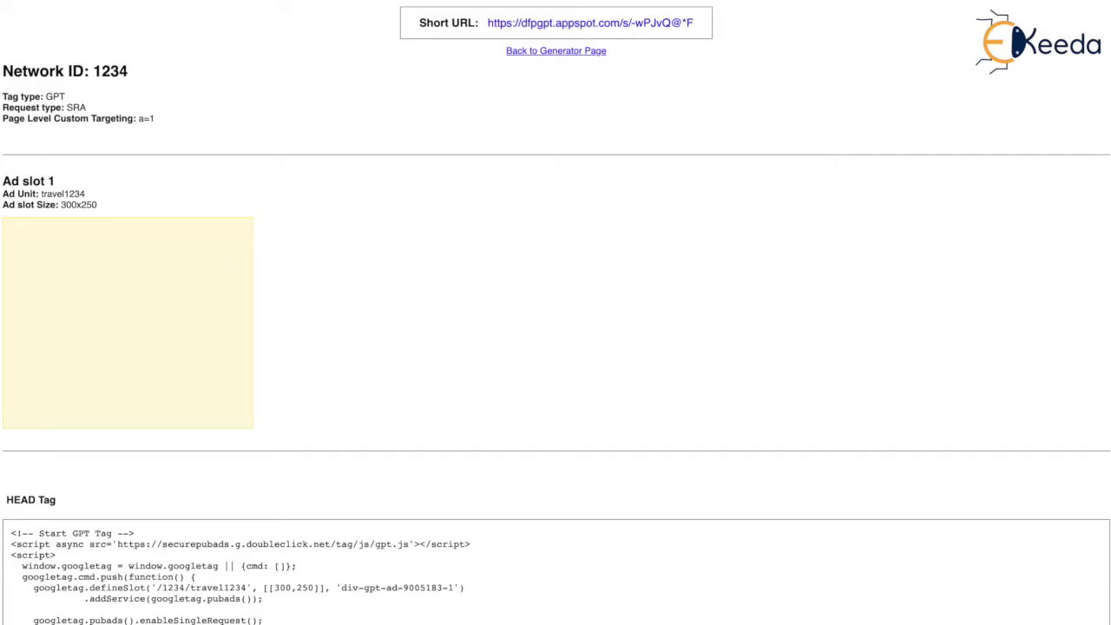
key(ctrl+w)
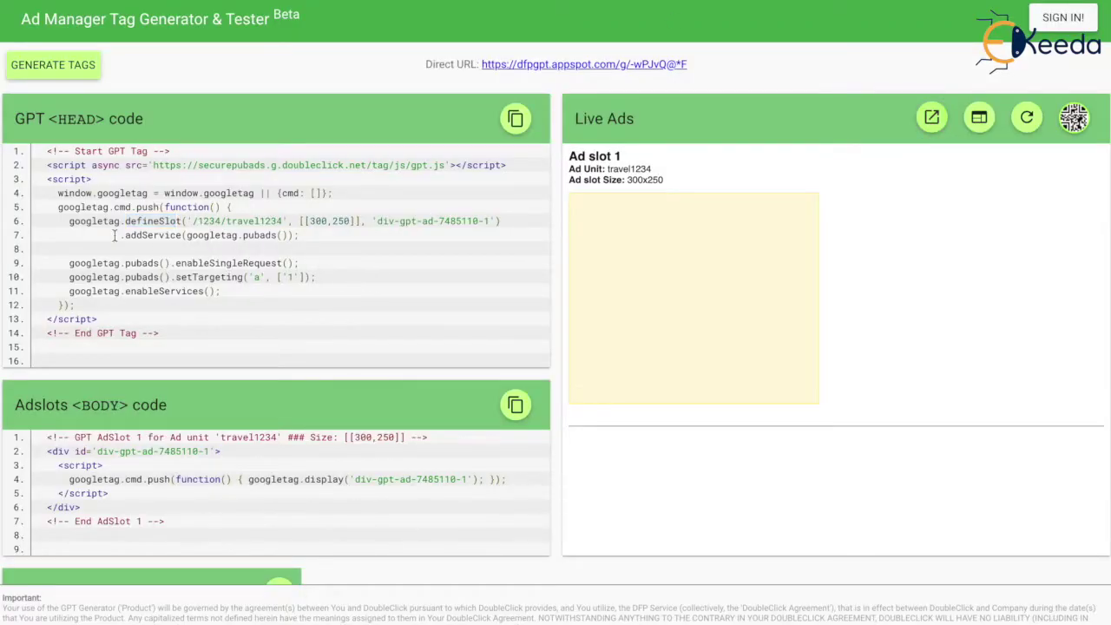
Examine the defineSlot call in the head code: its network ID, ad unit code, slot size and div ID.
drag(125, 220, 184, 219)
double_click(213, 220)
double_click(257, 222)
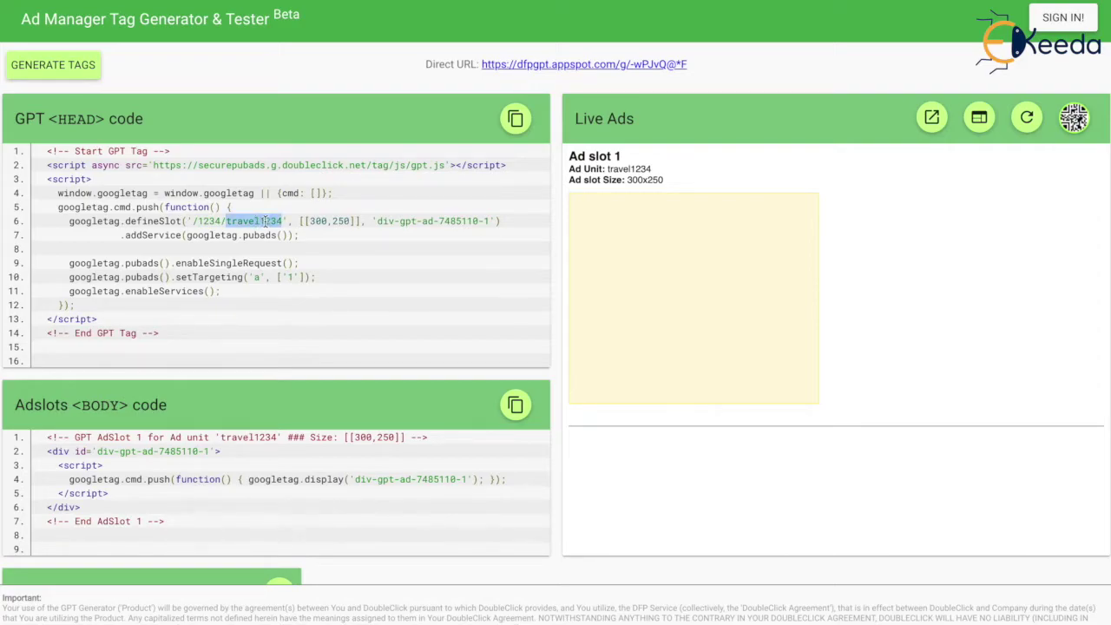
double_click(217, 221)
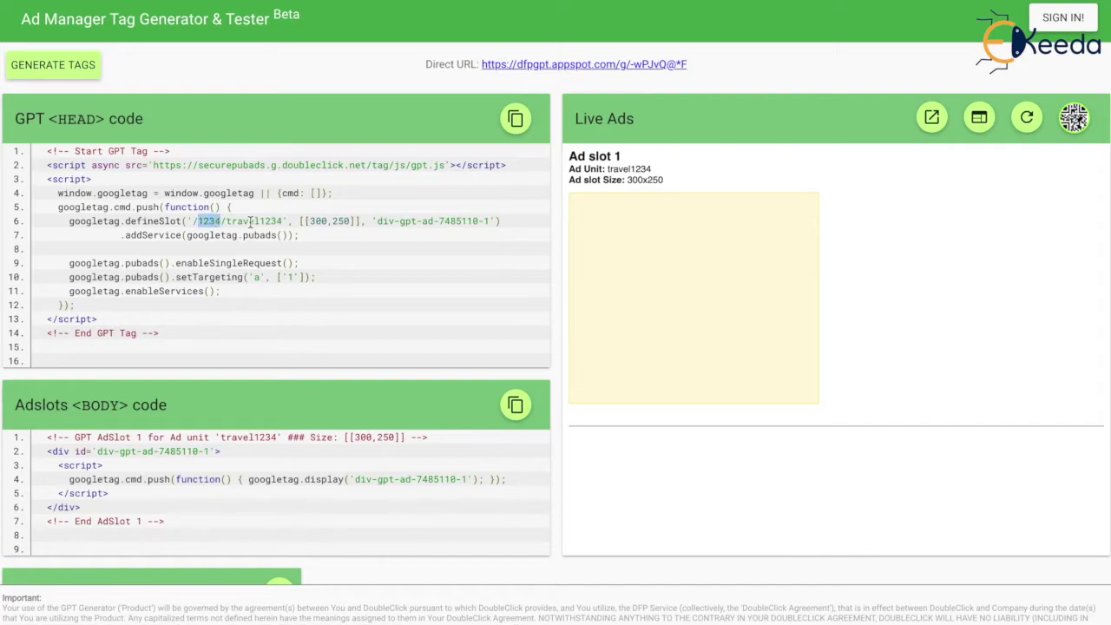
triple_click(215, 222)
click(349, 259)
triple_click(329, 224)
click(330, 224)
drag(378, 222, 487, 217)
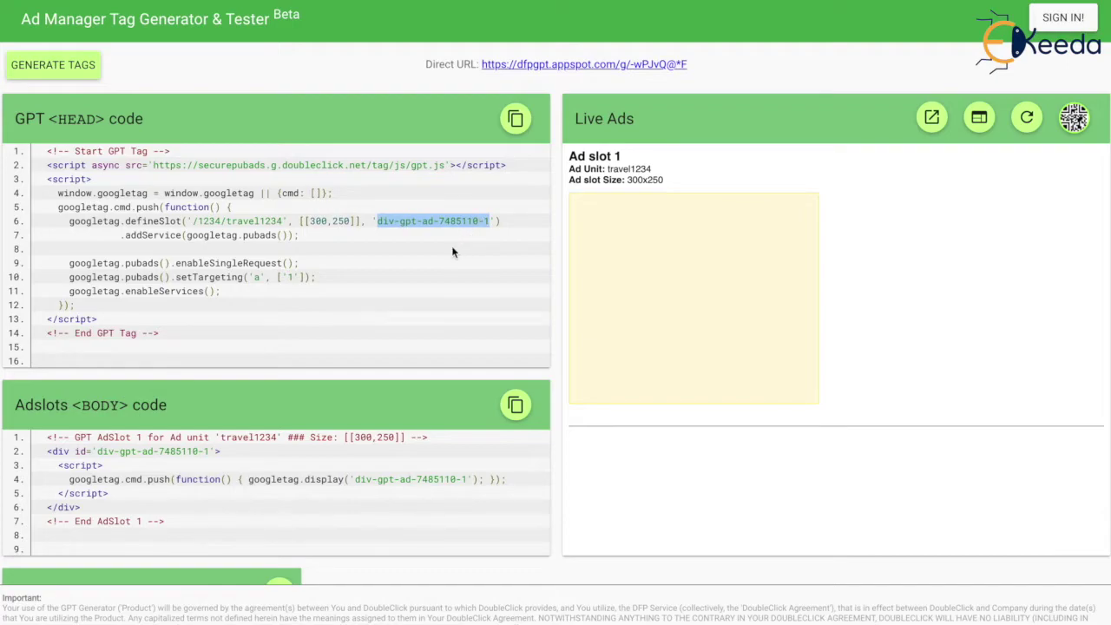
click(427, 266)
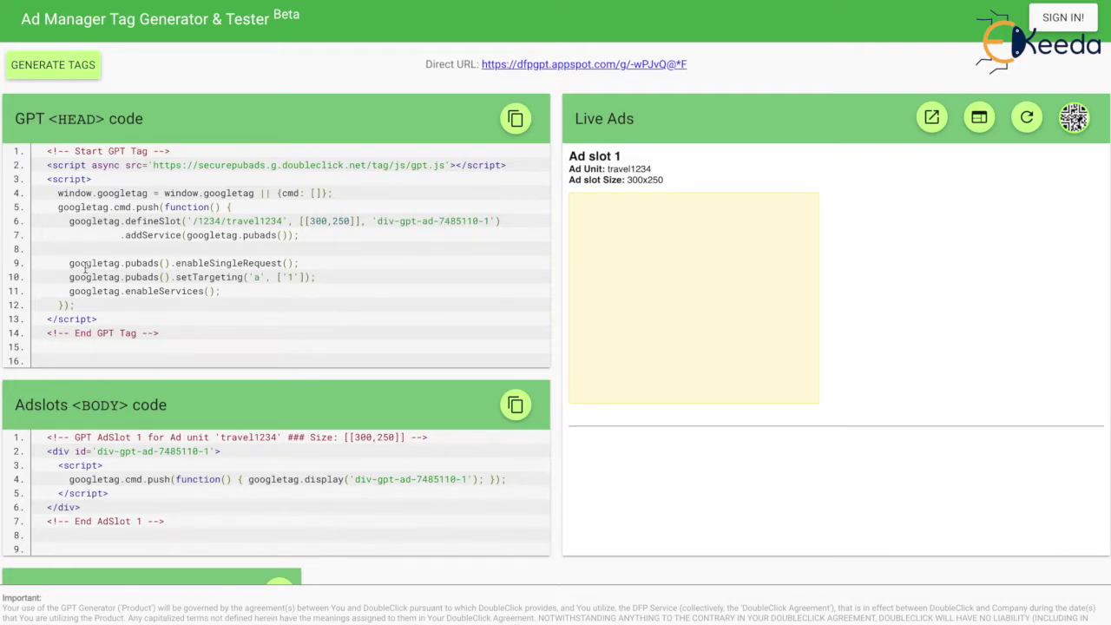
Highlight the enableSingleRequest line and the setTargeting line of the head code in turn.
drag(71, 266, 303, 264)
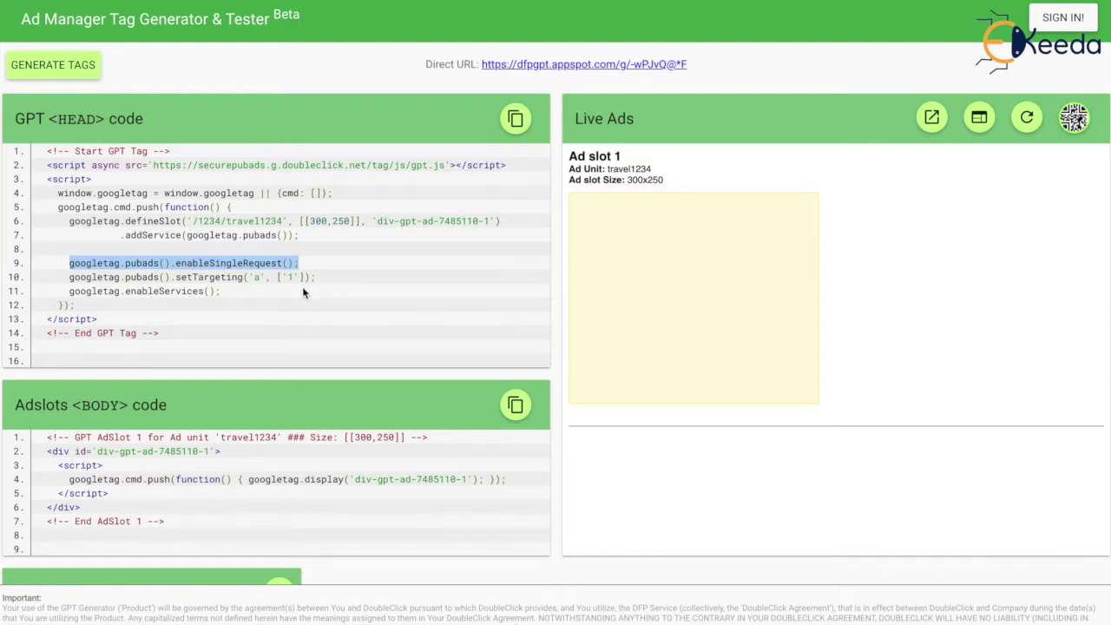
click(264, 300)
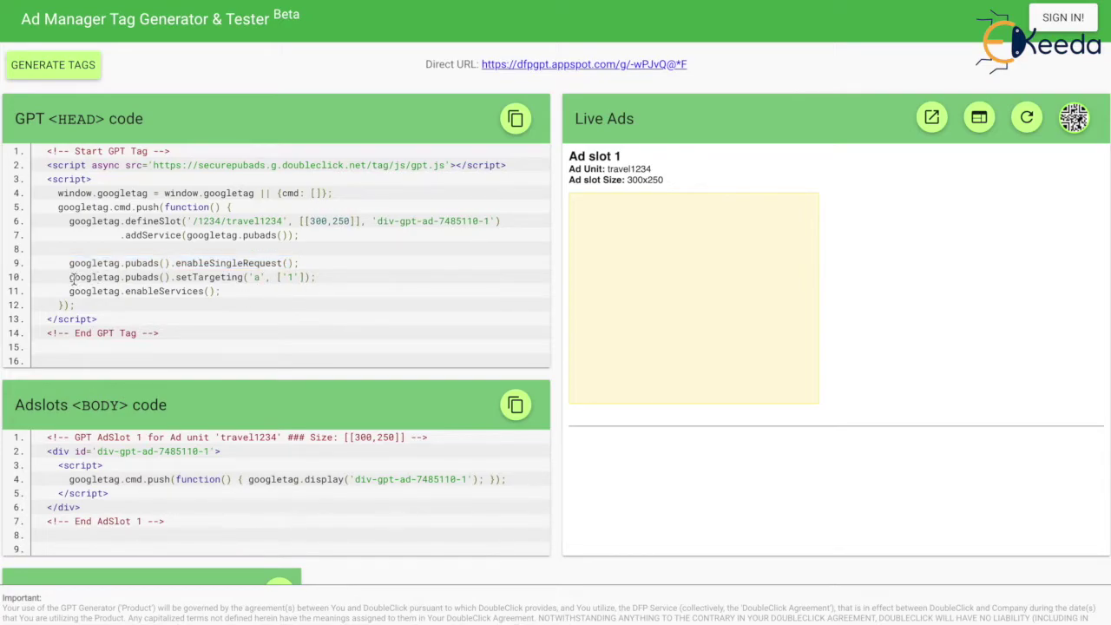
drag(72, 278, 286, 277)
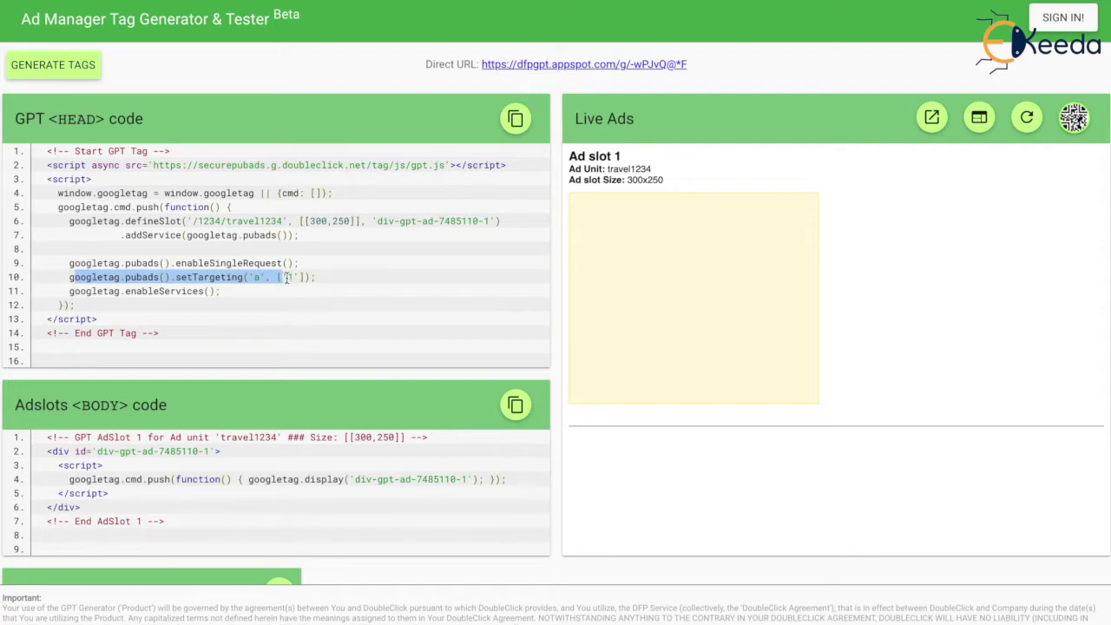
click(308, 289)
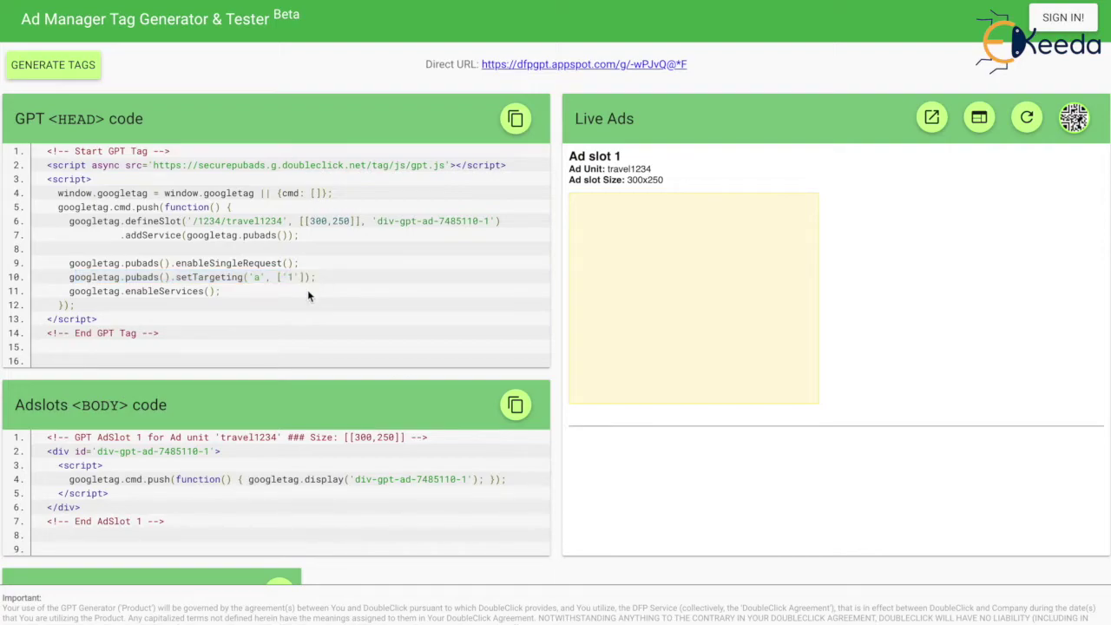
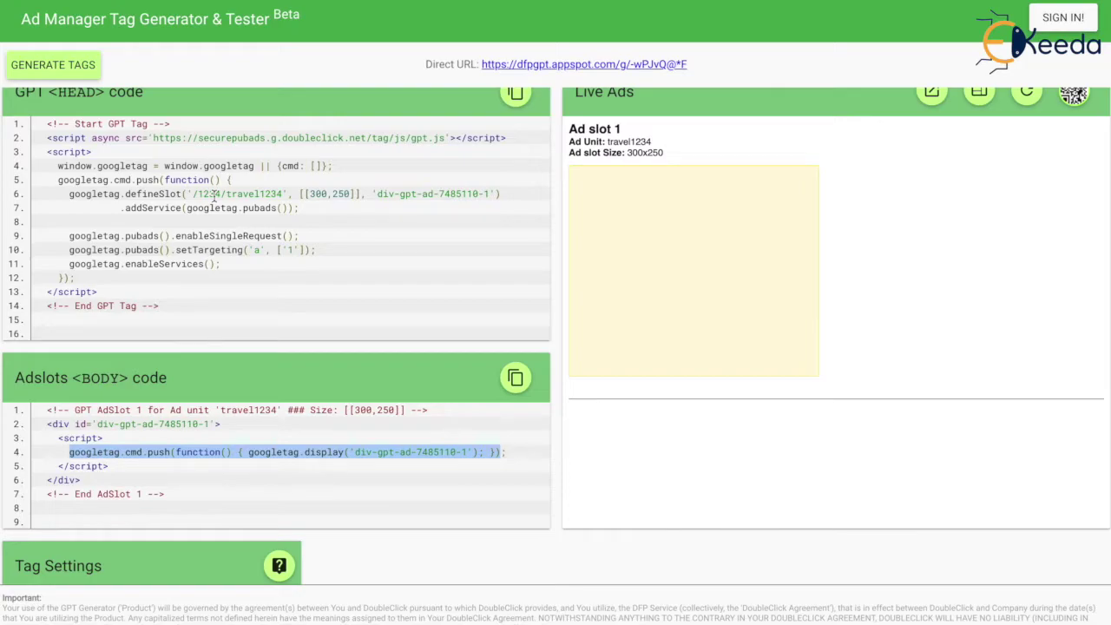
Highlight the network ID in defineSlot, and find every occurrence of div-gpt-ad-7485110-1 in the head and body code.
double_click(211, 194)
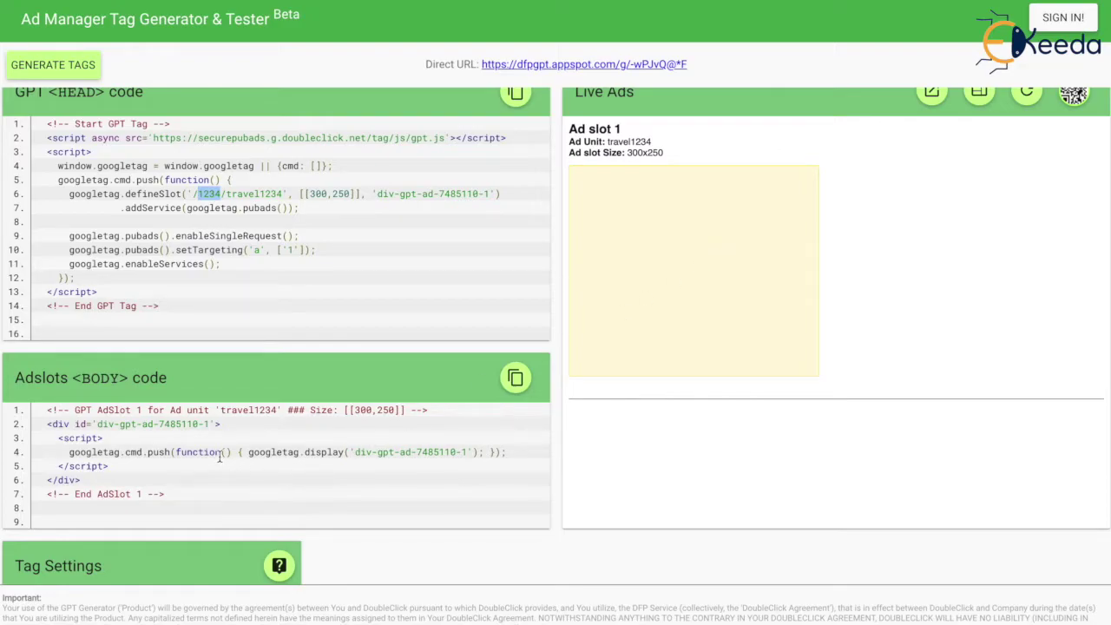
drag(355, 455, 469, 452)
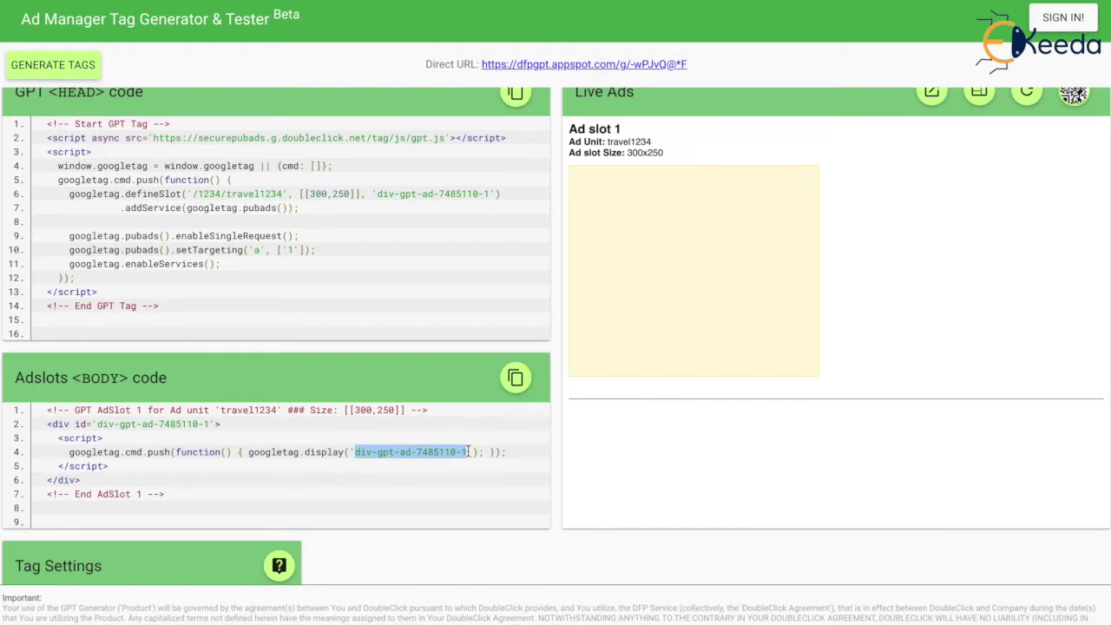
key(ctrl+f)
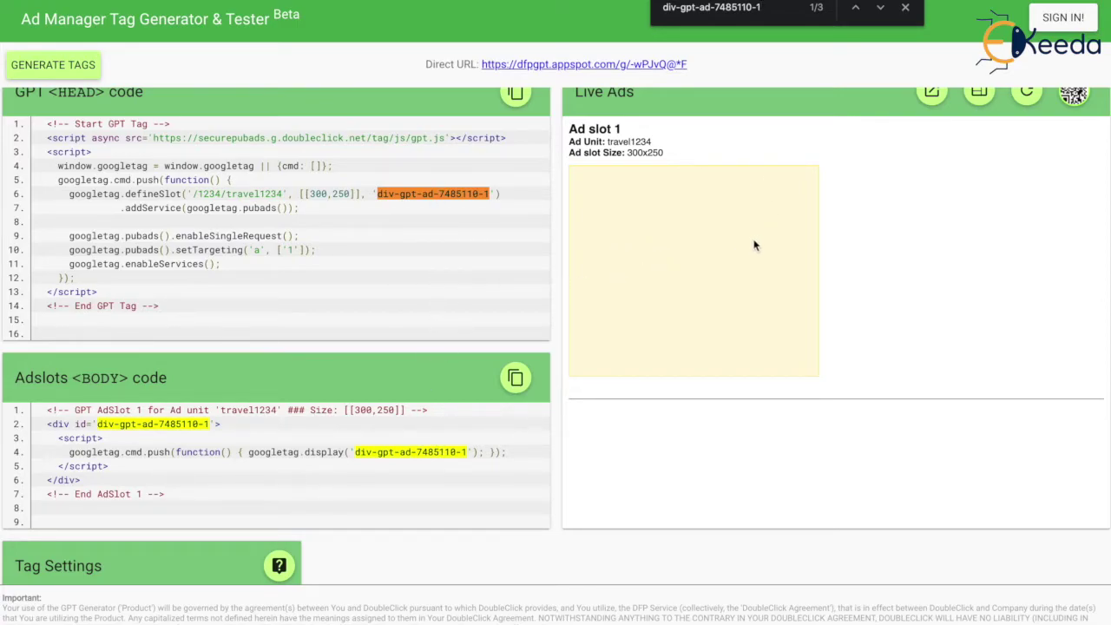
scroll(754, 244, up, 1)
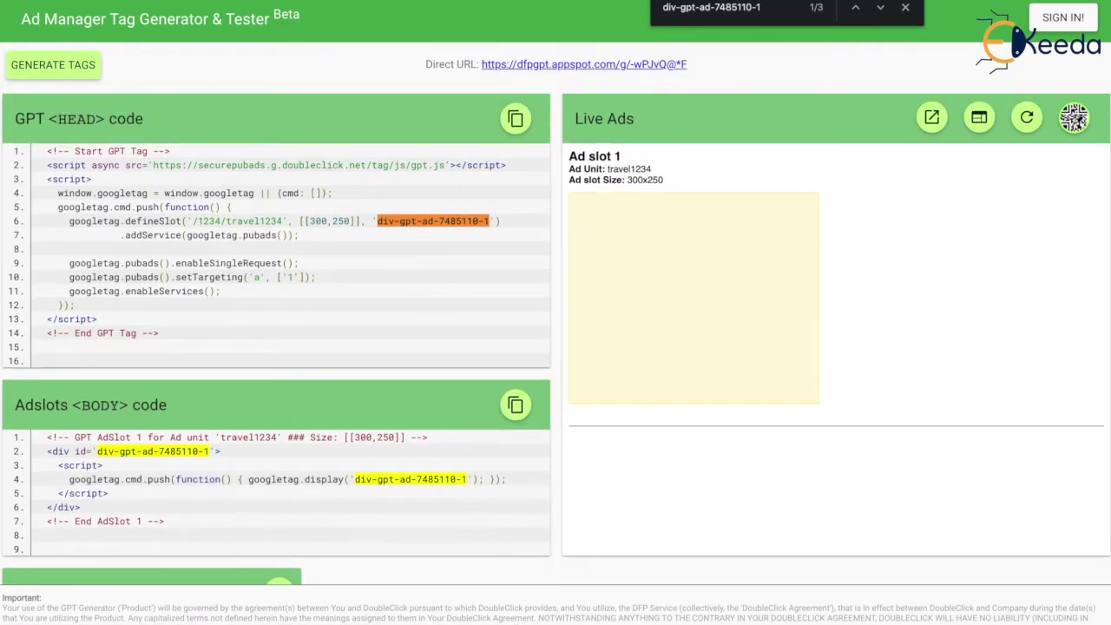
Return to the blank tag generator form and enter 1234 as the Network ID.
key(alt+Left)
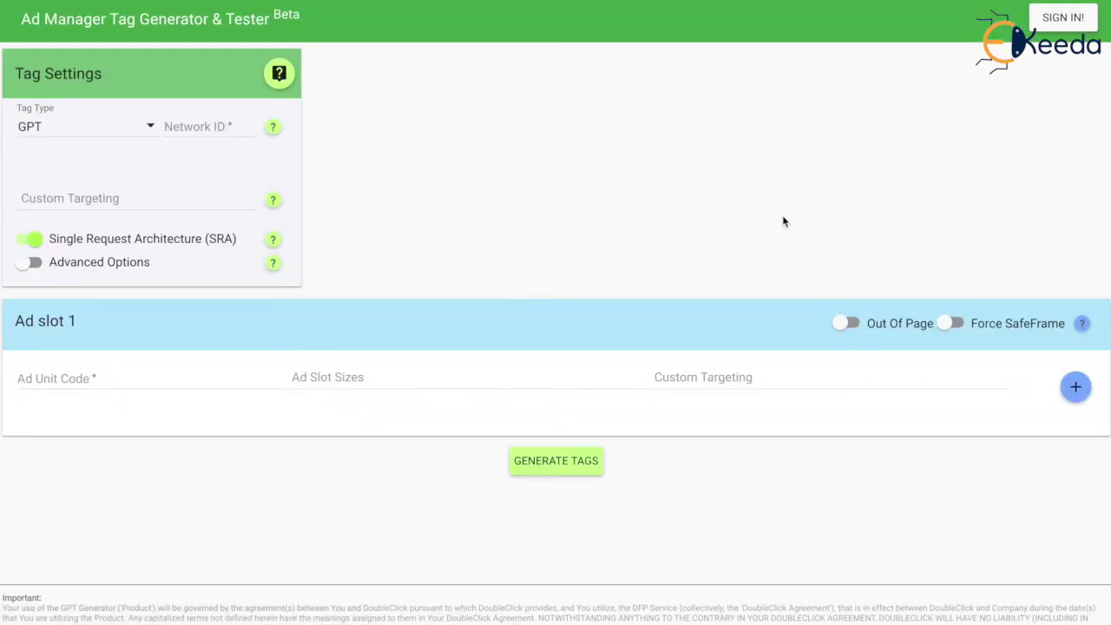
click(224, 126)
text(1)
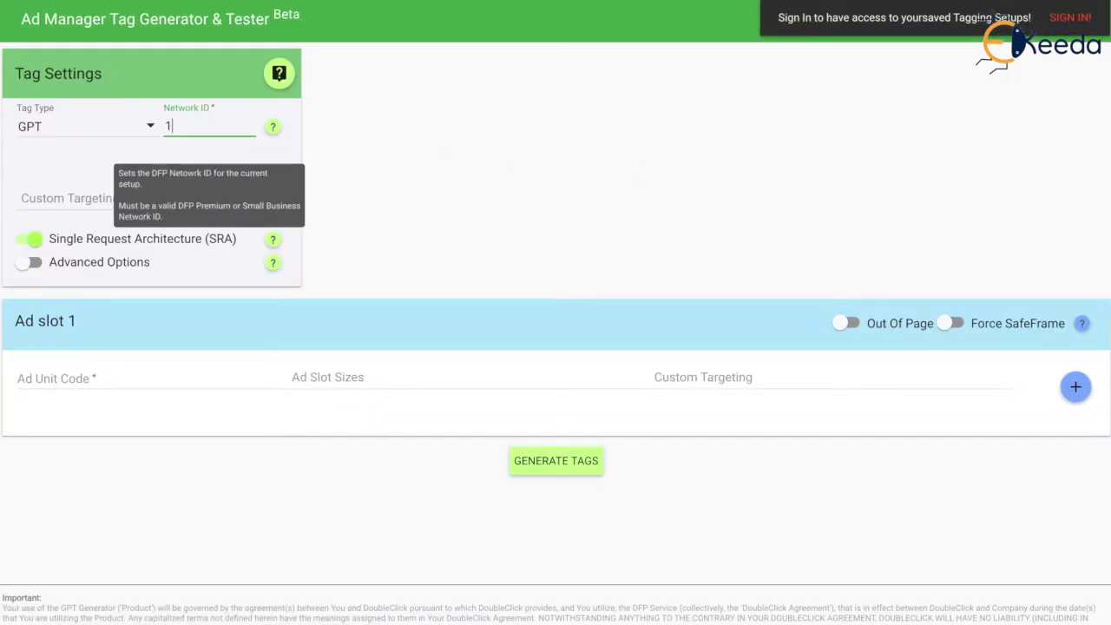
text(234)
click(397, 189)
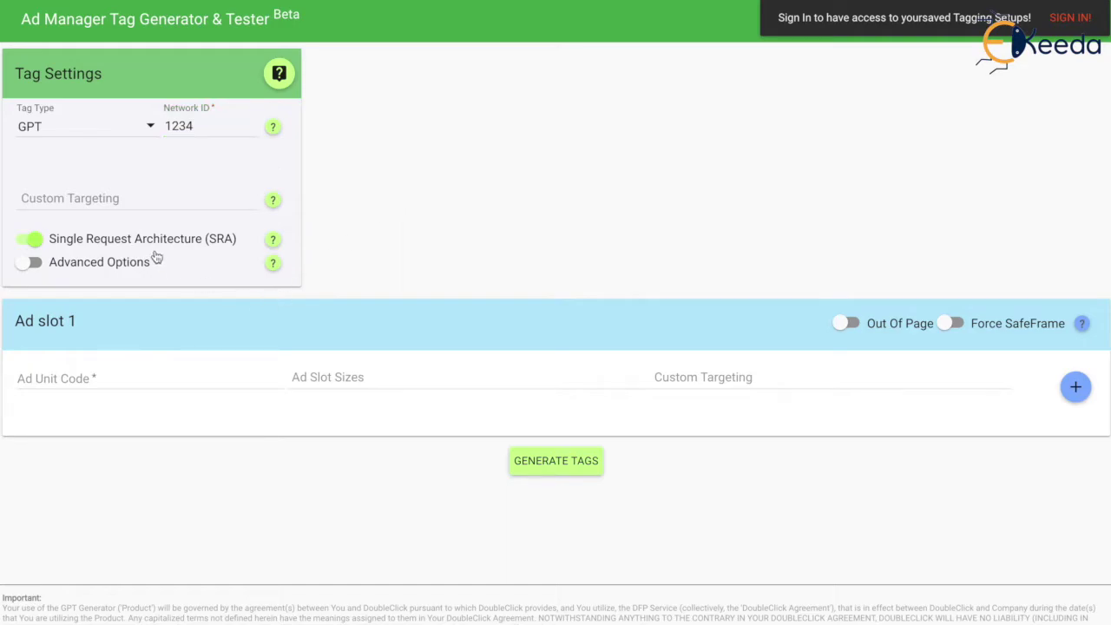
Enter a=1 as the custom targeting in the tag settings of the restarted form.
click(128, 201)
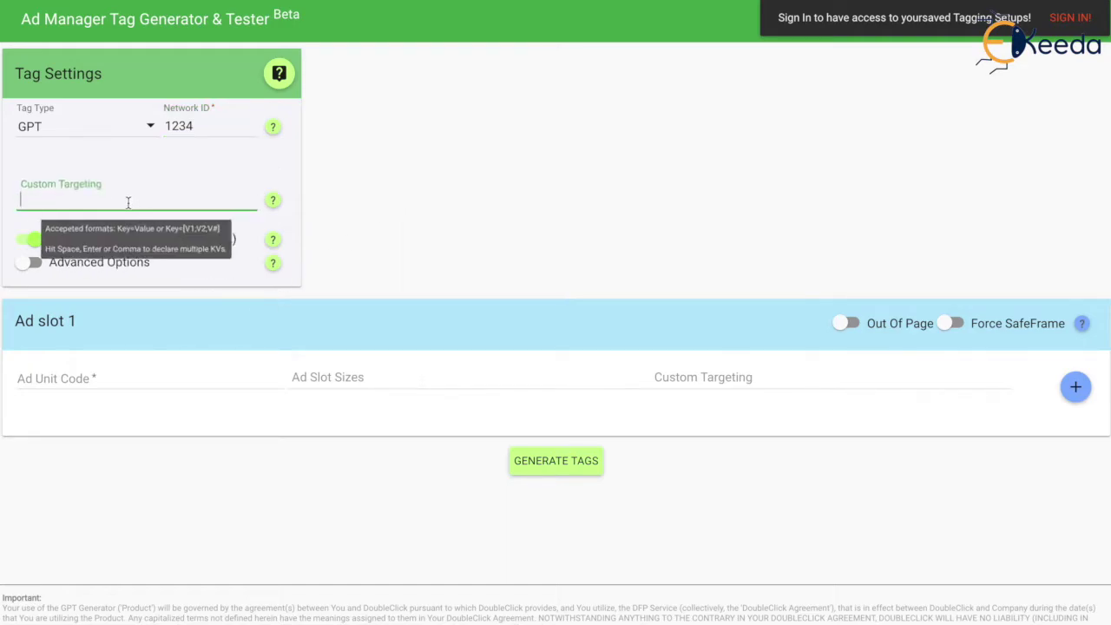
text(a)
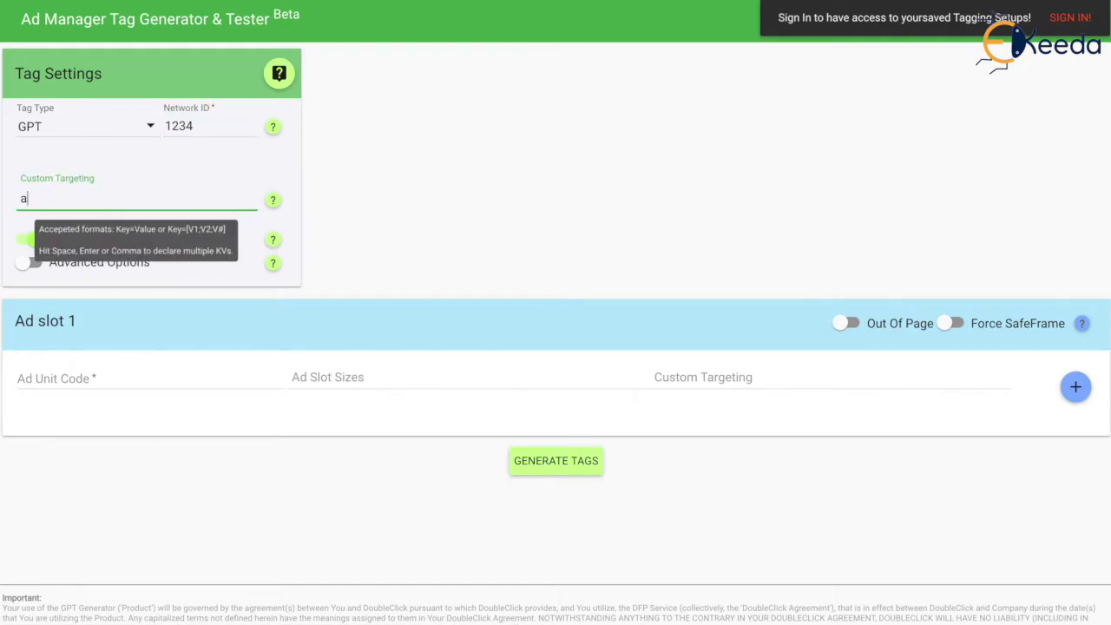
text(=1)
click(452, 239)
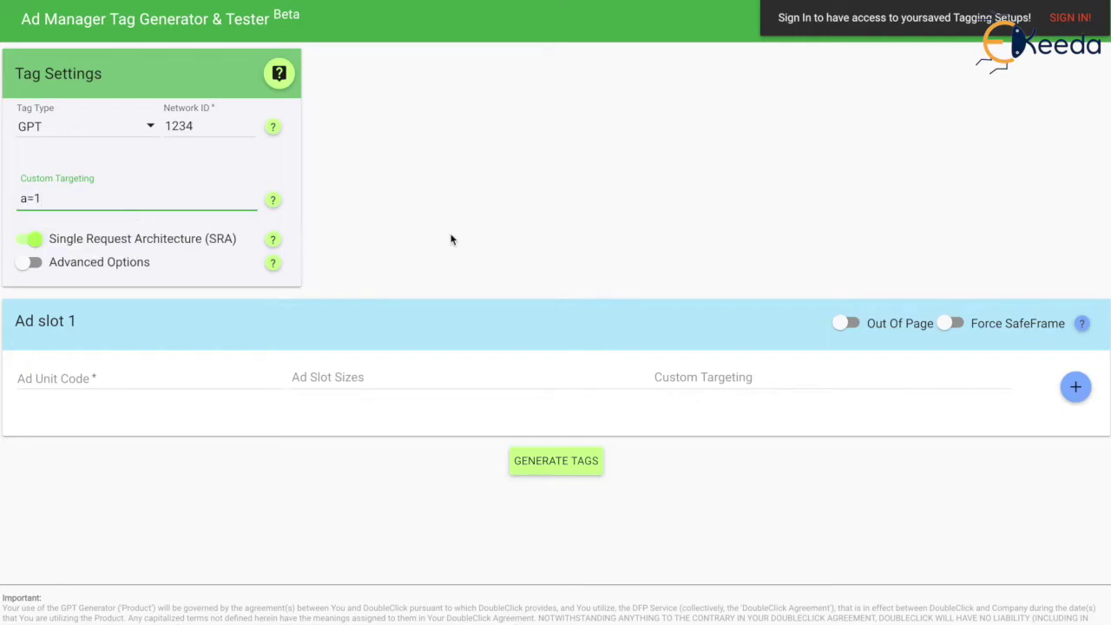
Add the entered a=1 custom targeting and set the ad unit code of ad slot 1 to Travel1234.
key(Return)
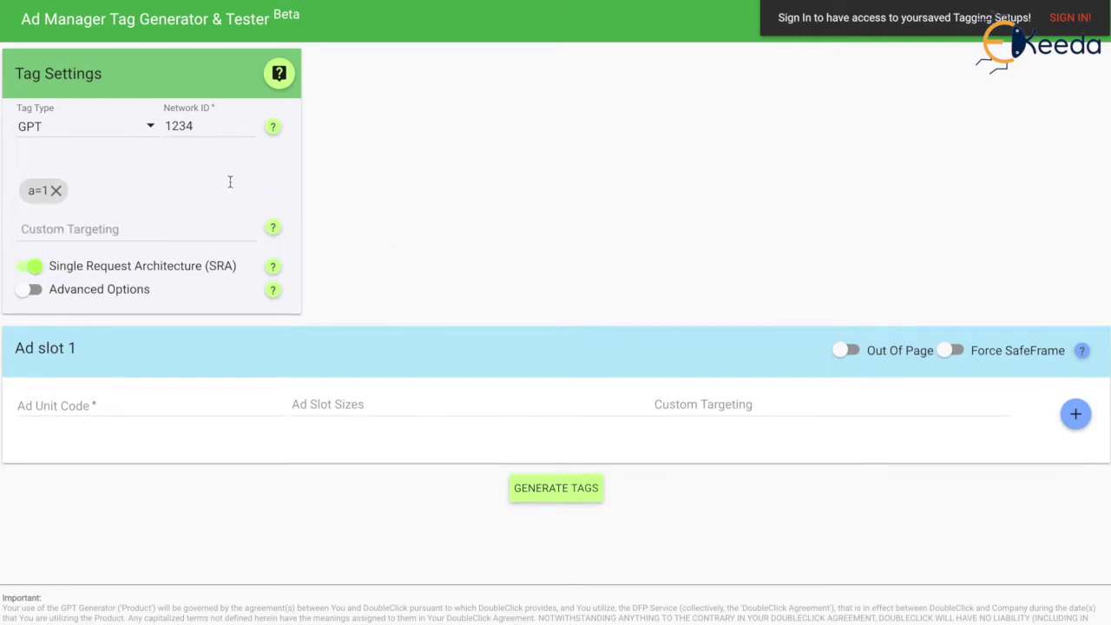
click(217, 410)
text(Tra)
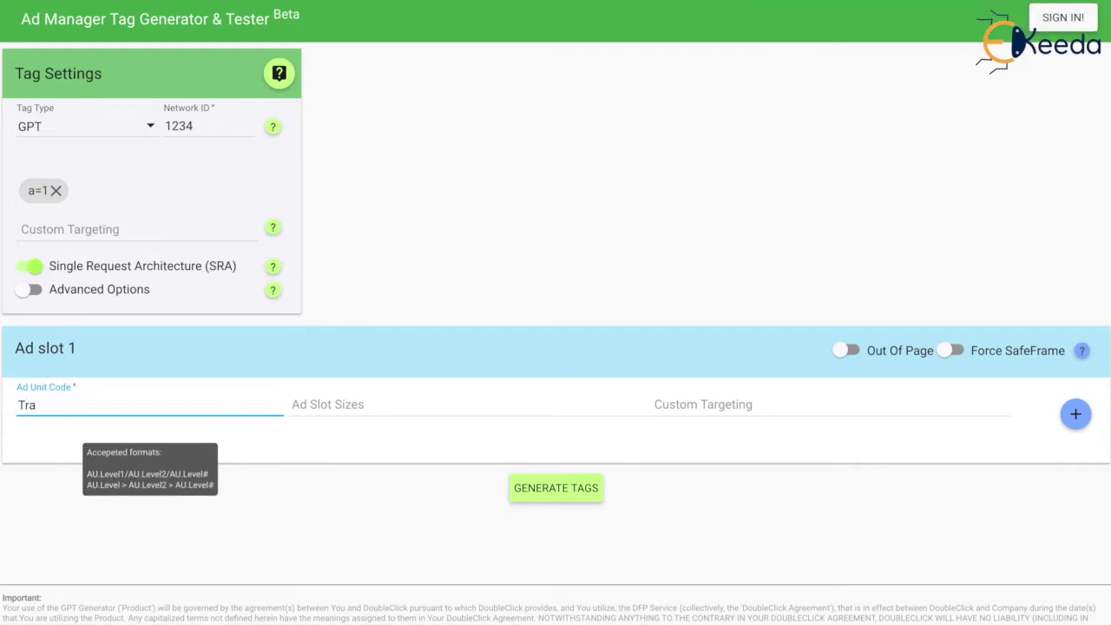
text(vel1234)
click(243, 446)
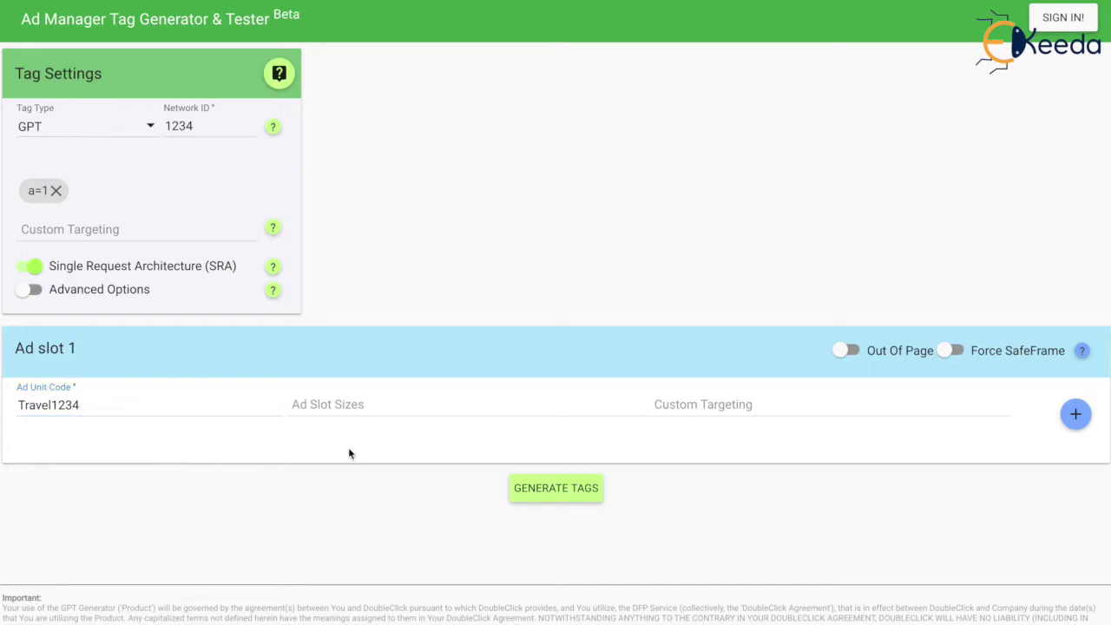
Add the 300x250 Medium Rectangle size to ad slot 1.
click(392, 403)
text(00x2)
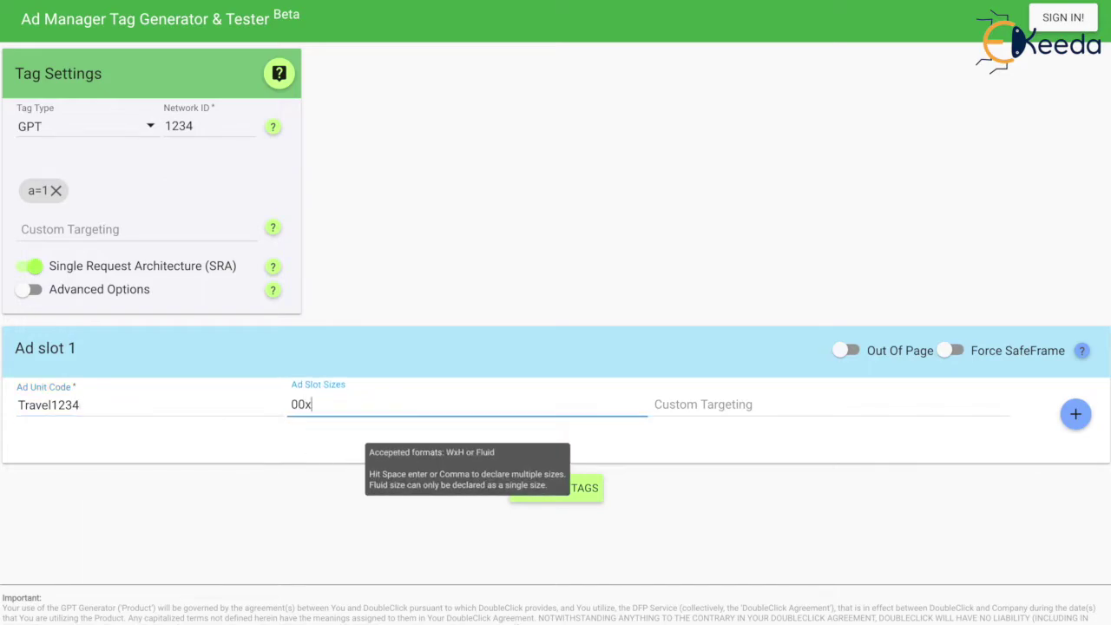
key(BackSpace)
key(BackSpace)
key(BackSpace)
key(BackSpace)
text(300x)
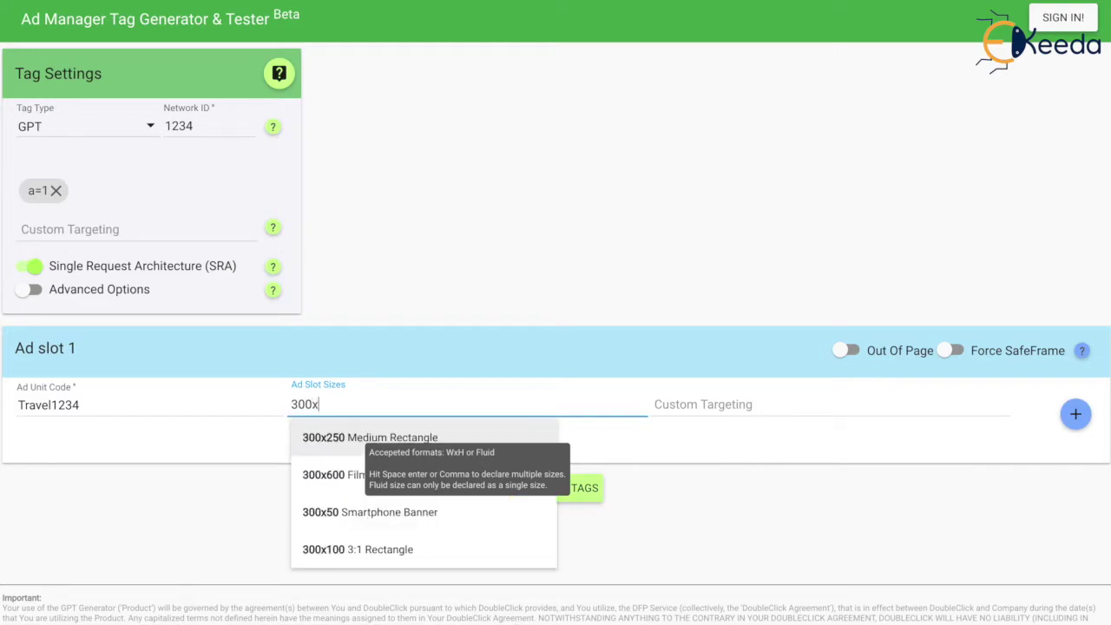
text(250)
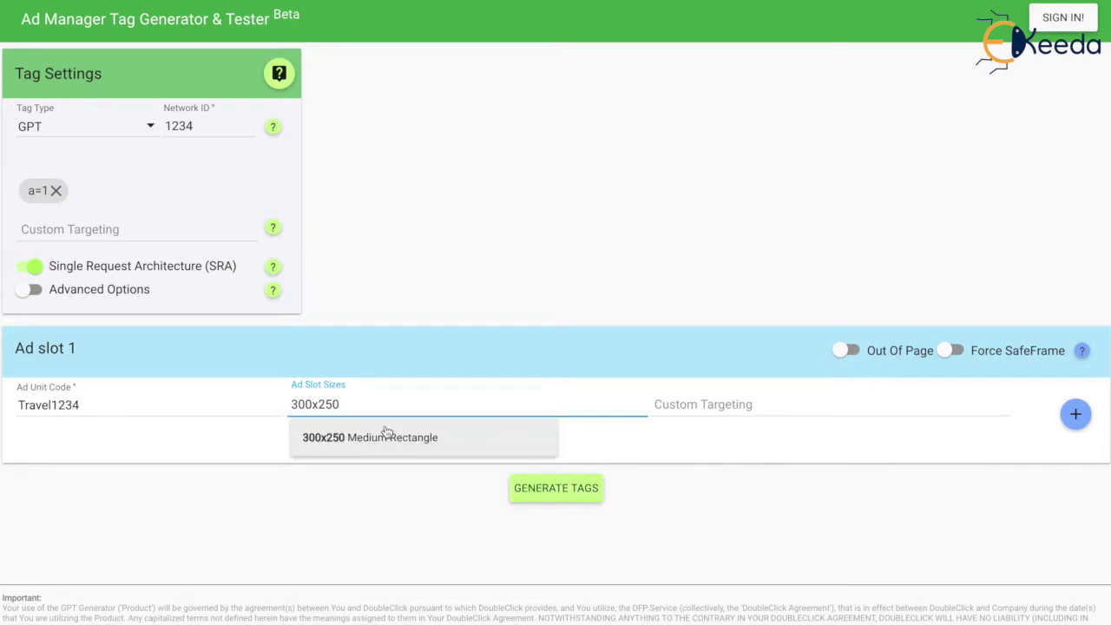
click(386, 434)
click(255, 496)
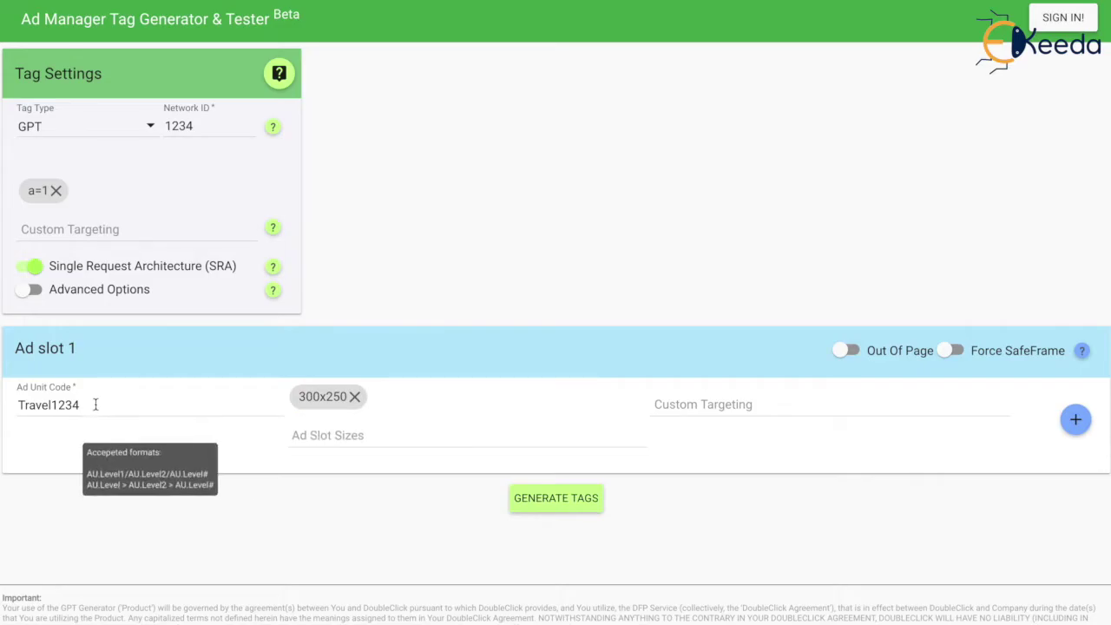
Copy the ad unit code Travel1234 from ad slot 1 and add a second ad slot with the same code.
drag(102, 404, 17, 408)
key(ctrl+c)
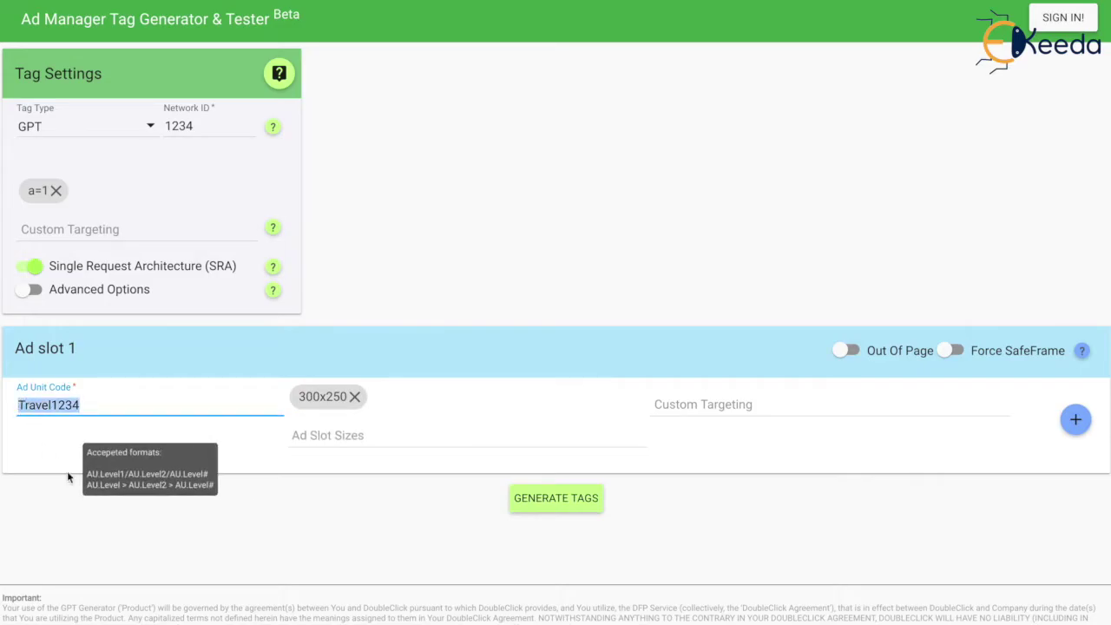
click(99, 510)
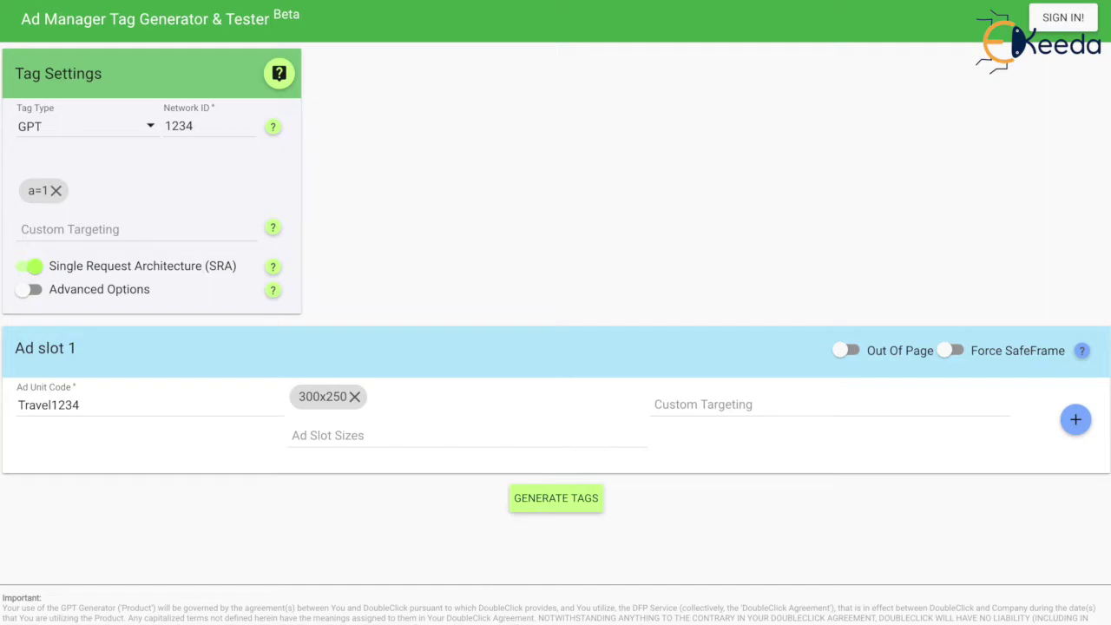
click(1076, 419)
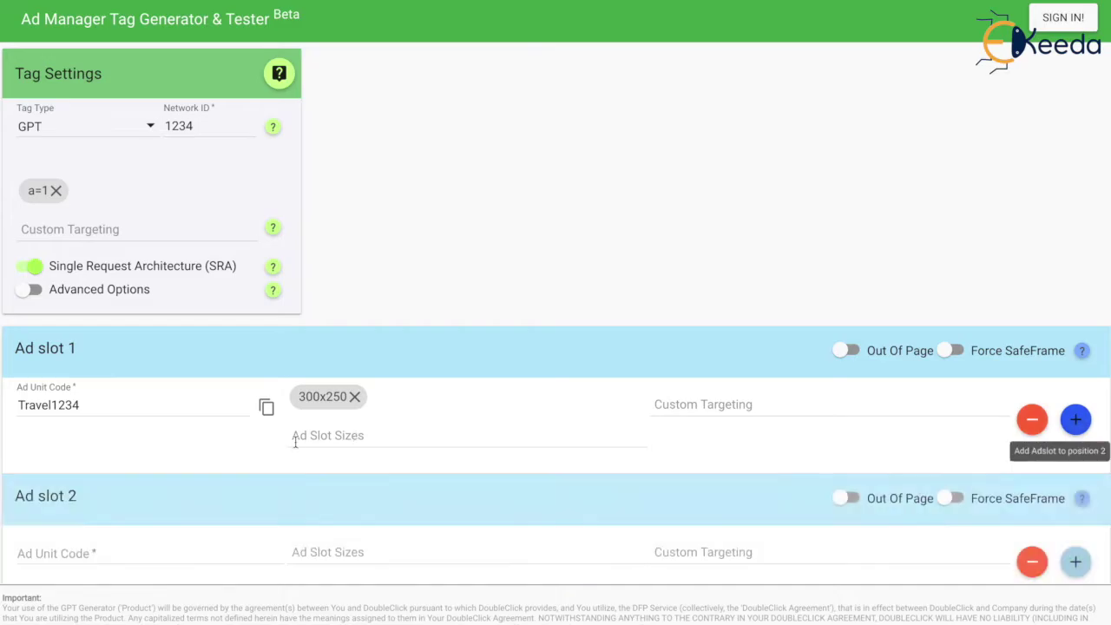
scroll(128, 549, down, 1)
click(117, 479)
key(ctrl+v)
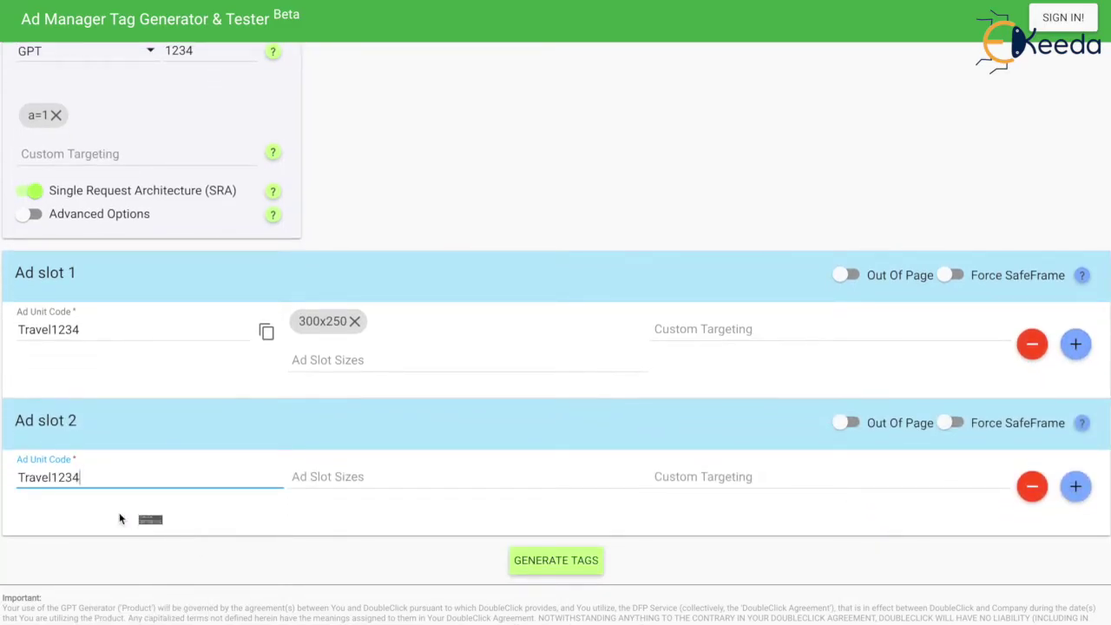
Add the 728x90 Leaderboard size to ad slot 2.
click(351, 473)
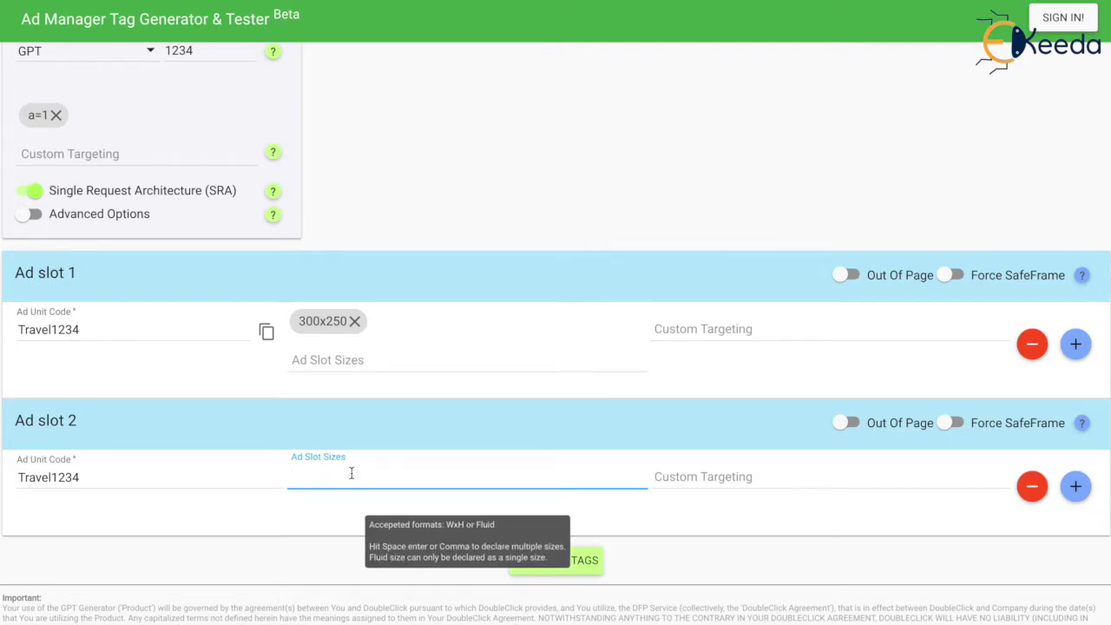
text(728)
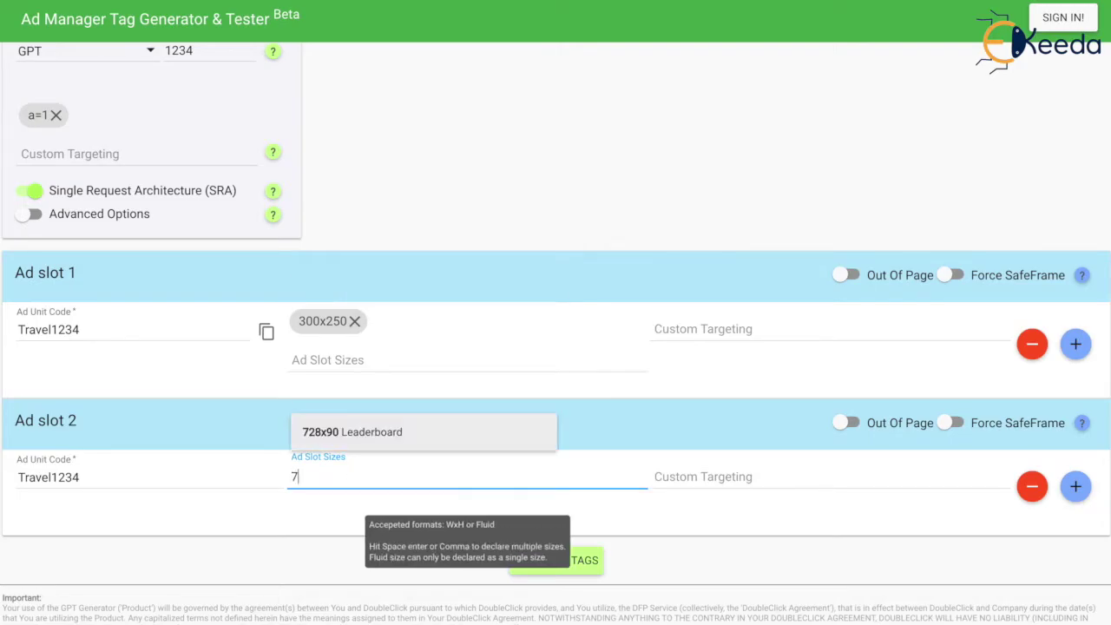
click(369, 440)
Add a third ad slot after slot 2 and give it the copied ad unit code Travel1234.
mouse_move(945, 615)
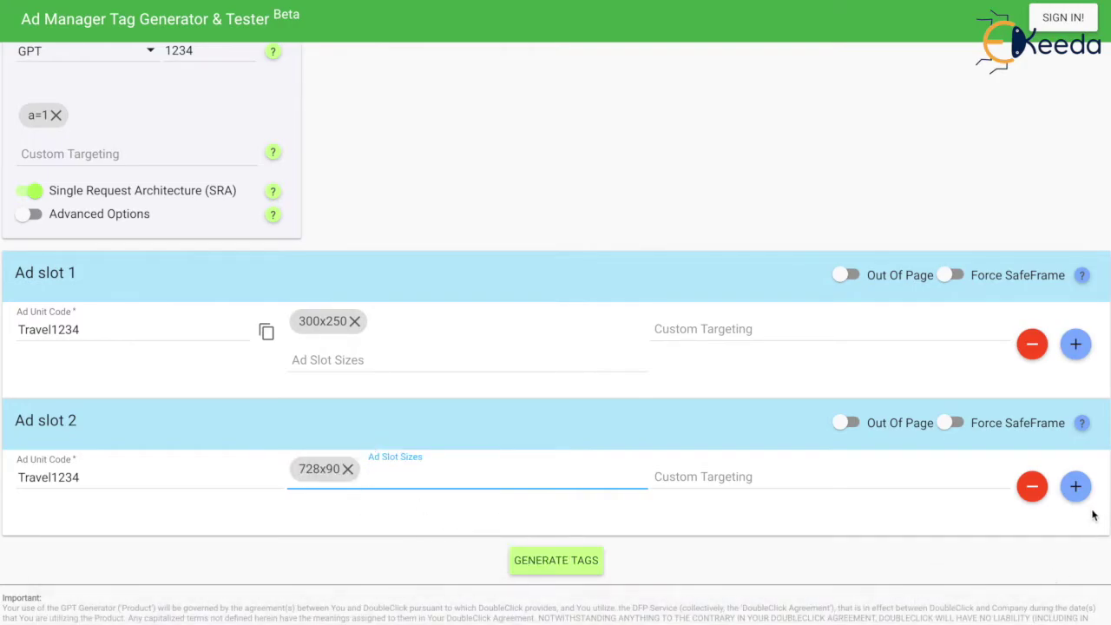
click(1076, 486)
scroll(424, 458, down, 4)
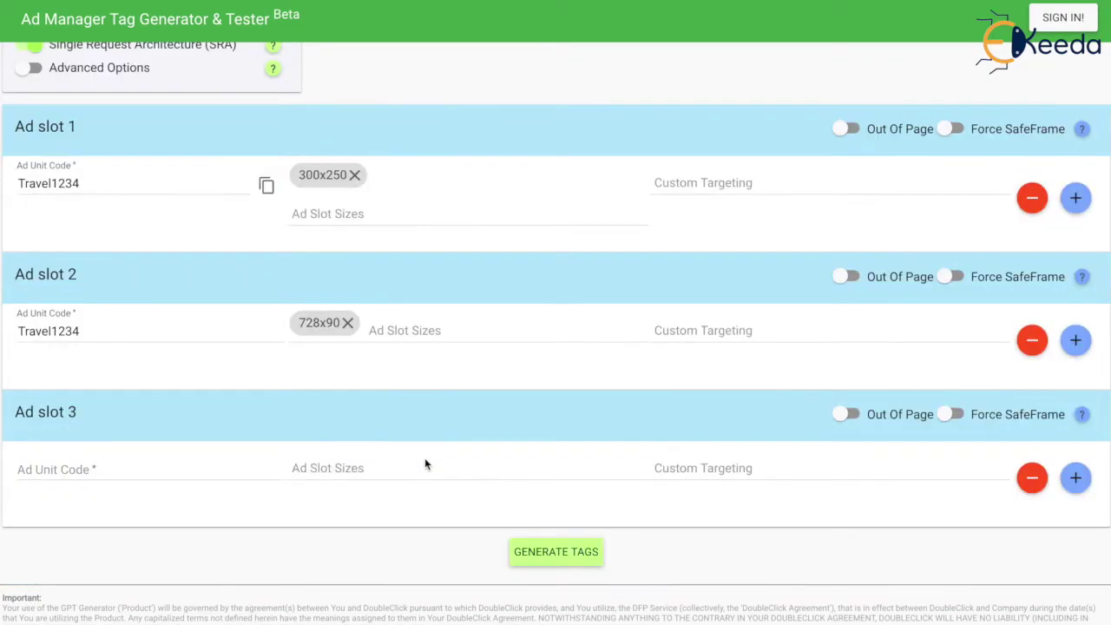
scroll(425, 458, up, 1)
click(100, 525)
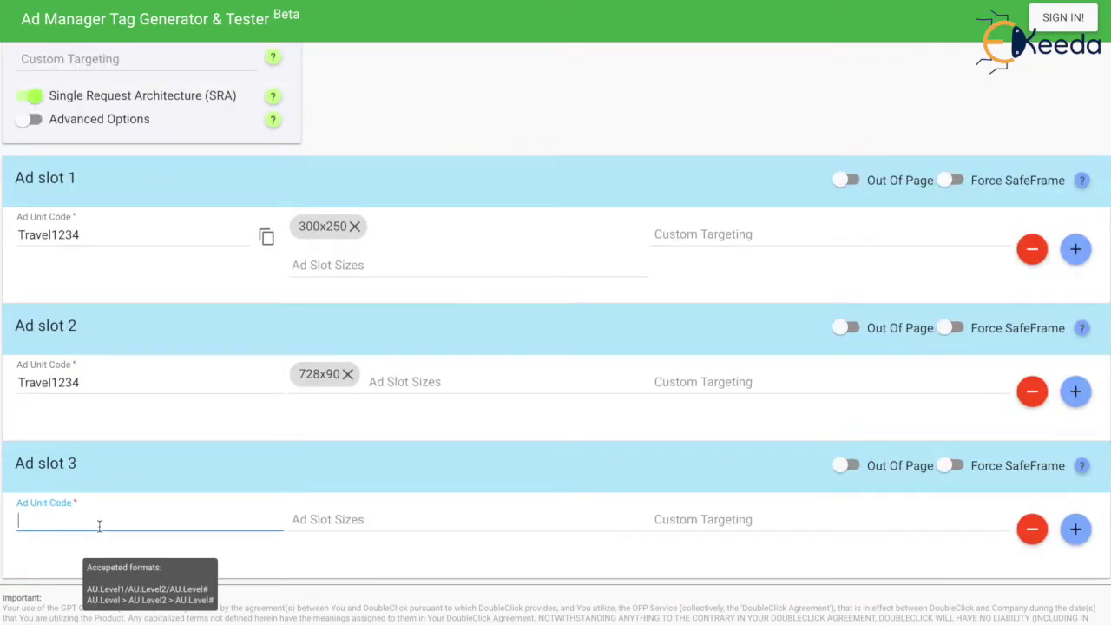
key(ctrl+v)
click(170, 545)
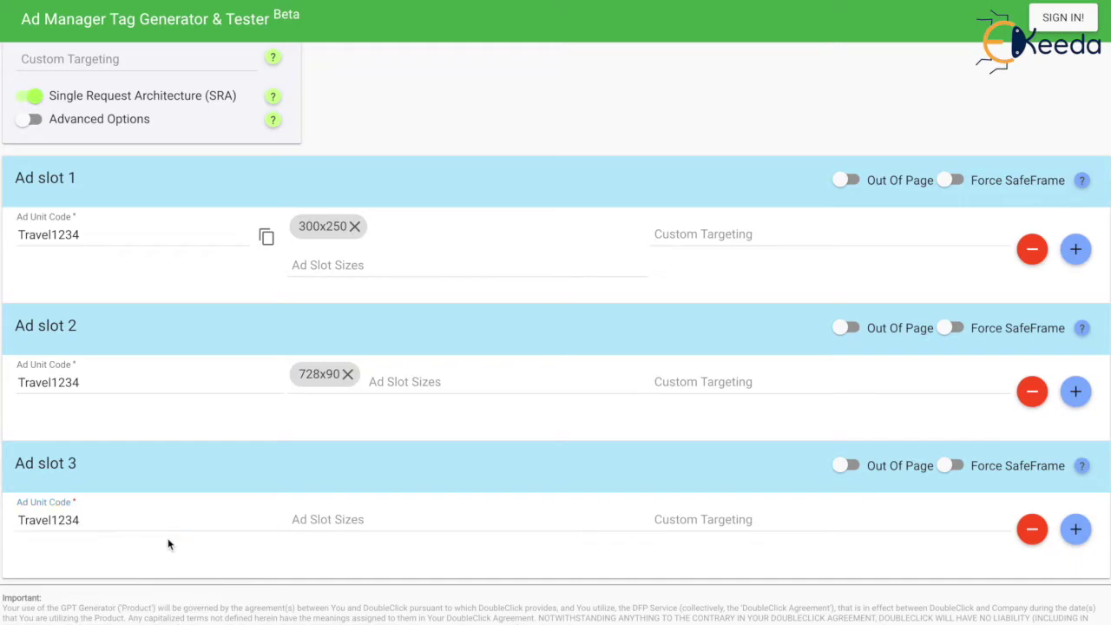
Add the 300x600 Filmstrip size to ad slot 3 and generate the tags for all three slots.
click(382, 514)
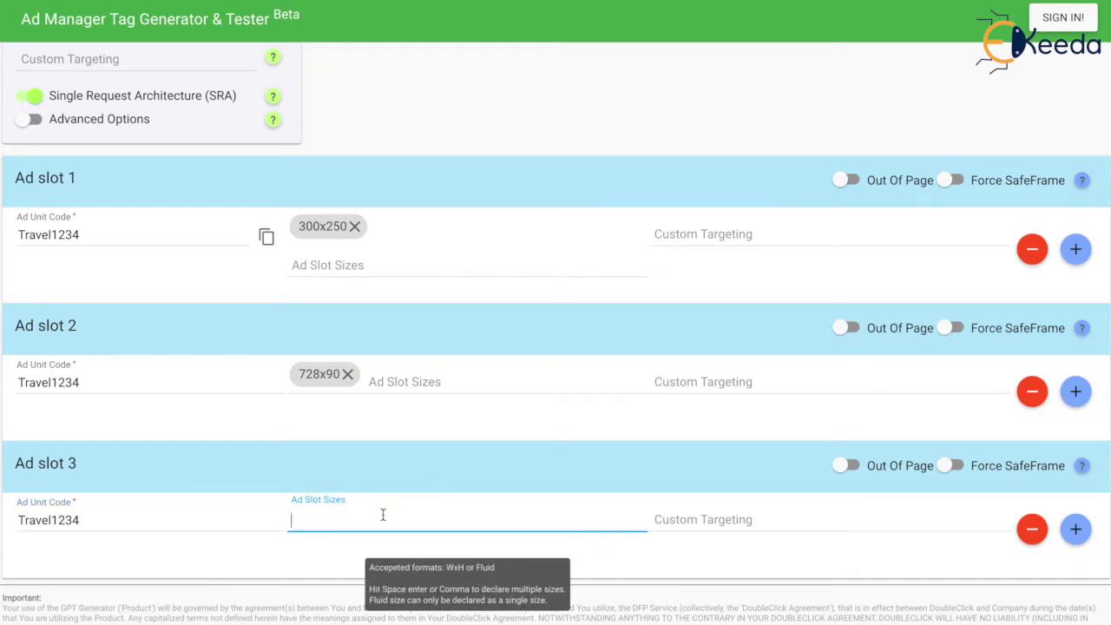
text(300x60)
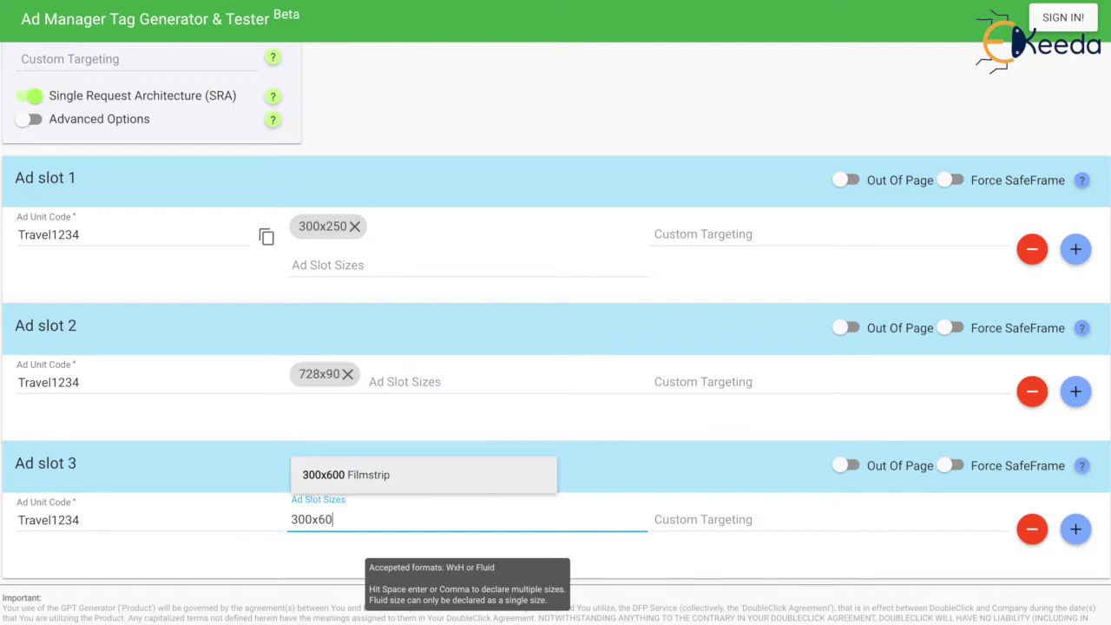
click(397, 477)
click(719, 544)
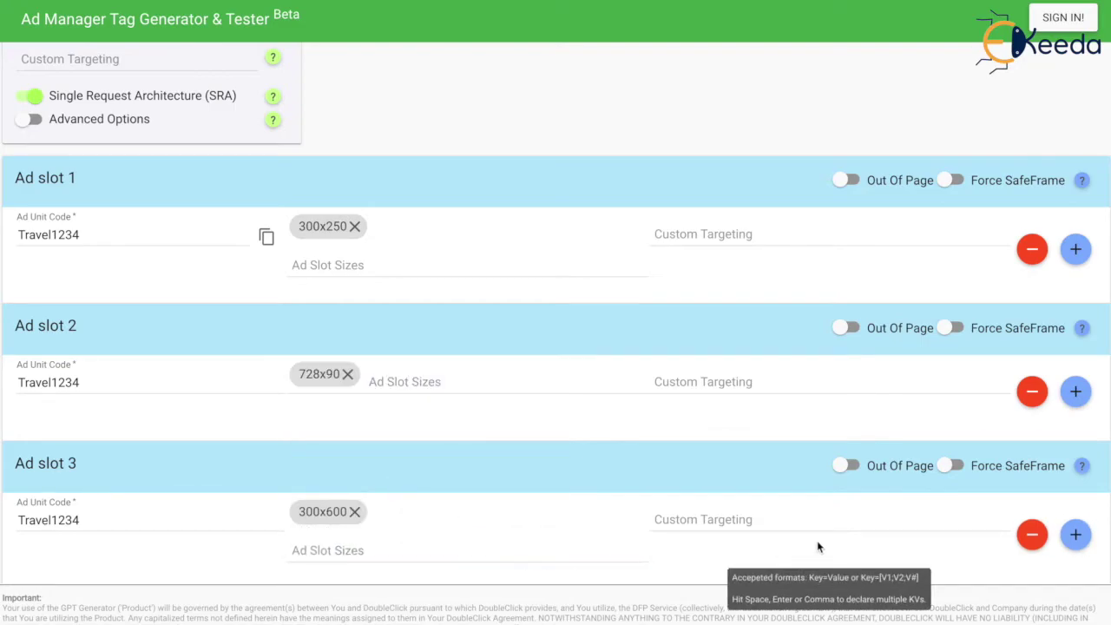
scroll(818, 547, down, 1)
click(560, 560)
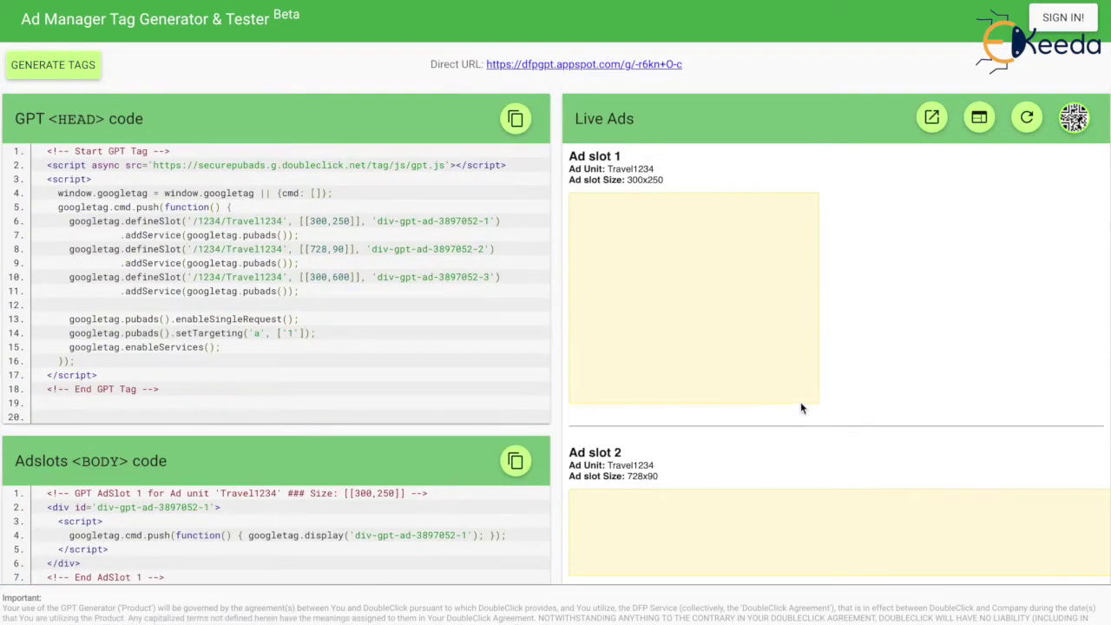
Examine the live ad previews of all three slots against the defineSlot lines in the head code.
scroll(835, 355, down, 1)
scroll(835, 355, up, 1)
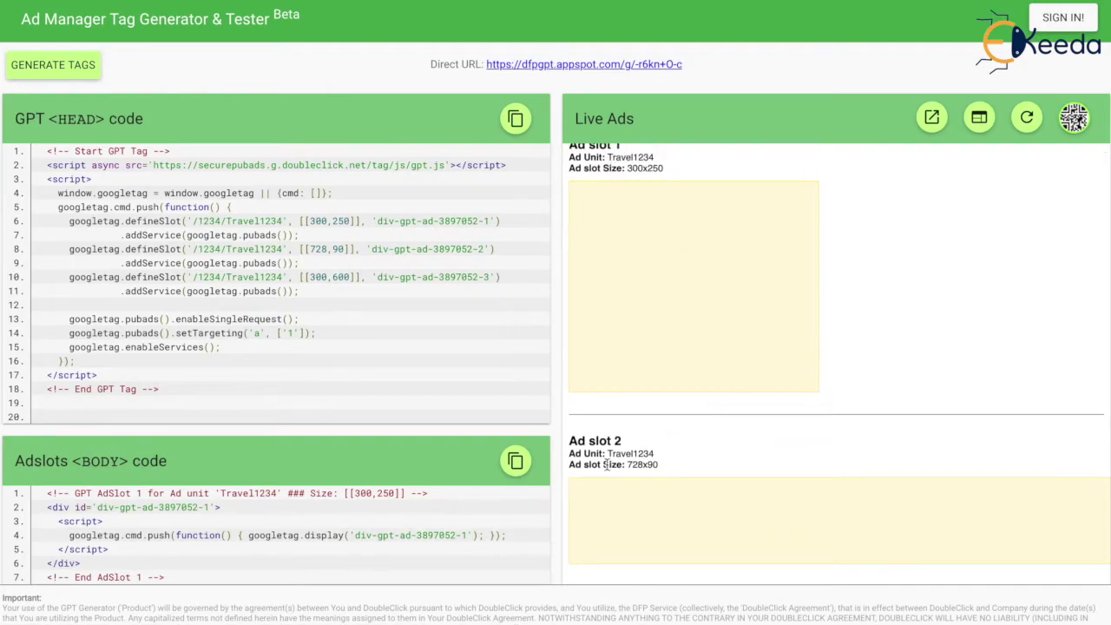
scroll(737, 367, down, 3)
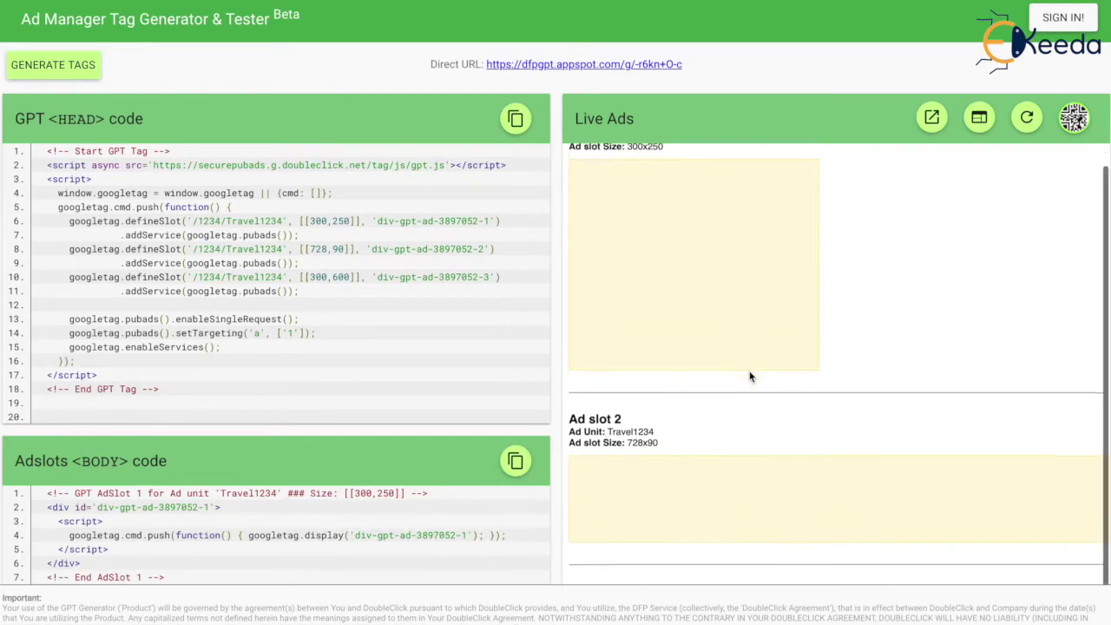
scroll(752, 376, down, 1)
scroll(752, 376, up, 1)
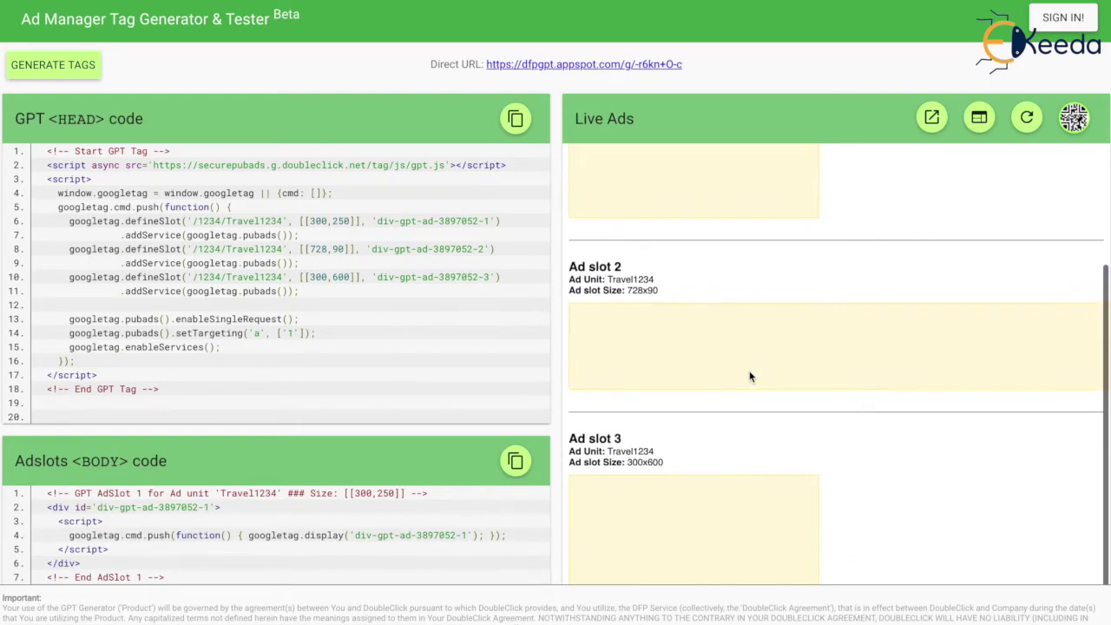
scroll(752, 376, up, 3)
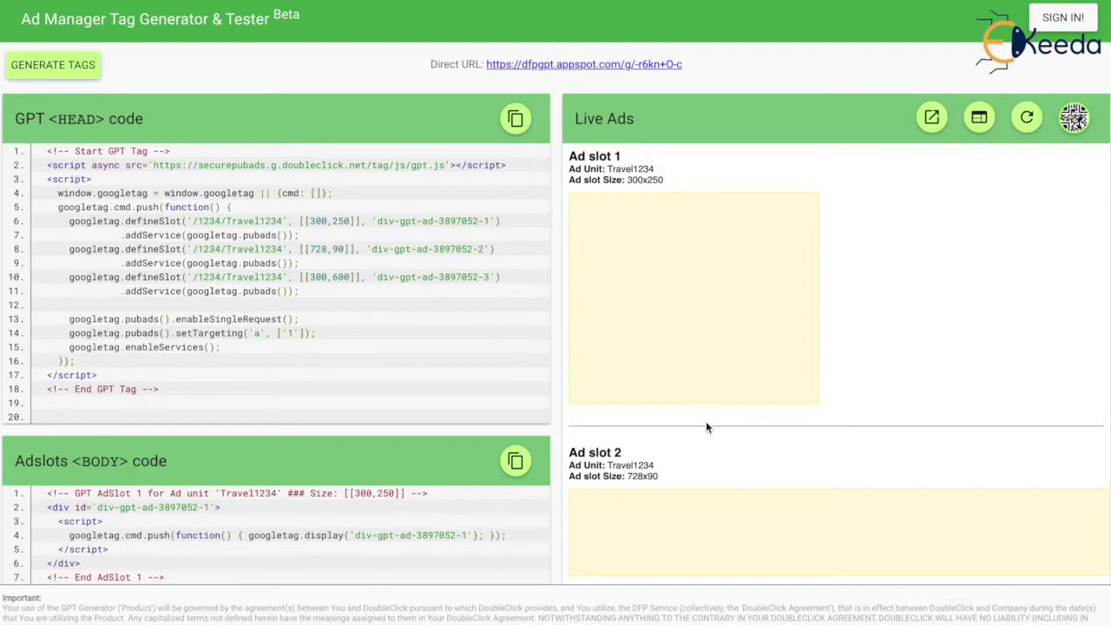
scroll(706, 424, down, 1)
scroll(706, 424, up, 1)
scroll(706, 425, up, 1)
scroll(754, 475, down, 3)
scroll(754, 476, up, 1)
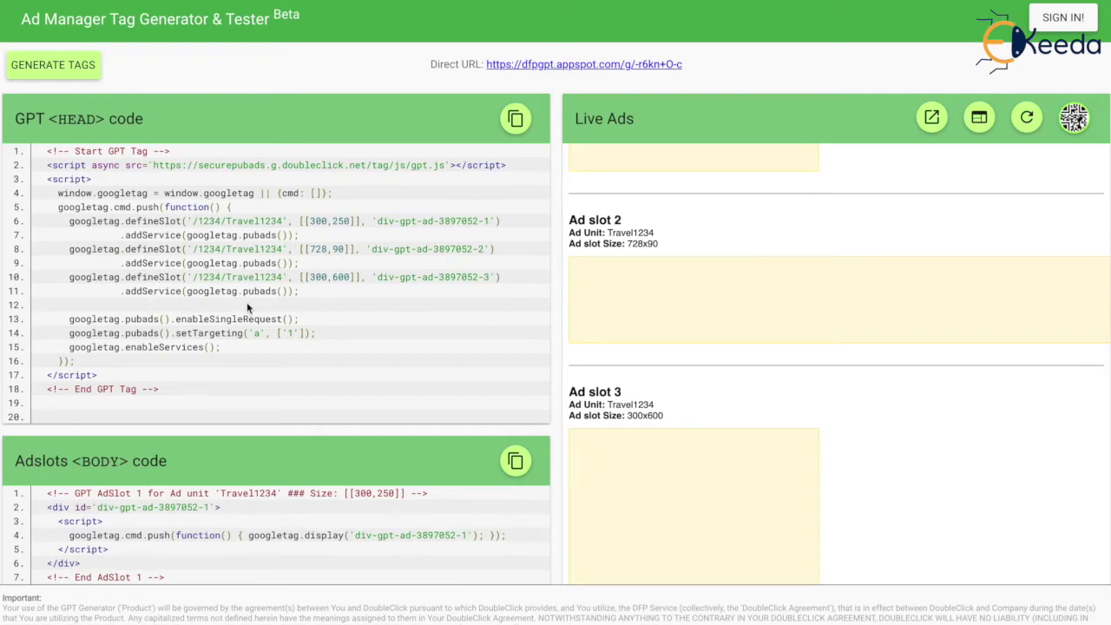
scroll(849, 414, down, 2)
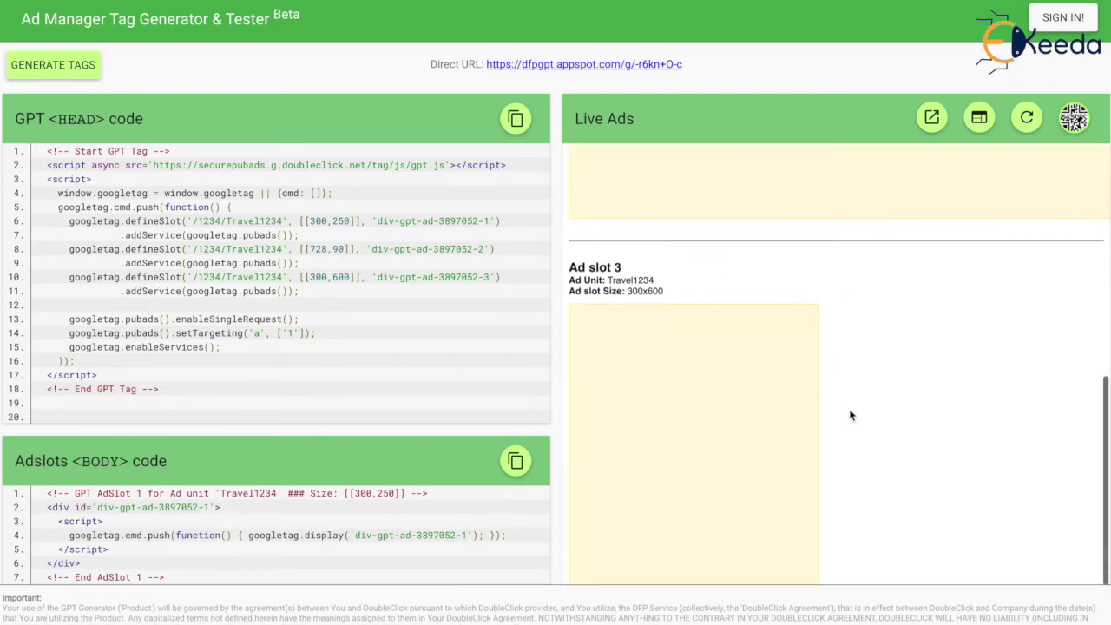
scroll(851, 414, up, 1)
scroll(840, 482, up, 3)
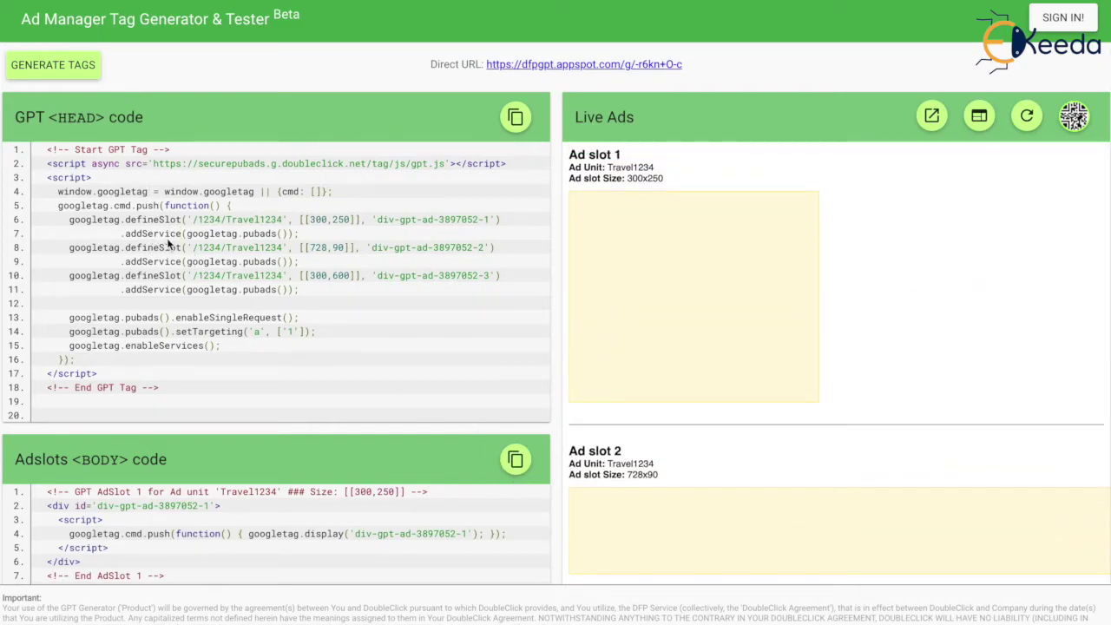
Review the body code of the three ad slots, and find every occurrence of div-gpt-ad-3897052-1 in the head and body code.
scroll(244, 319, down, 1)
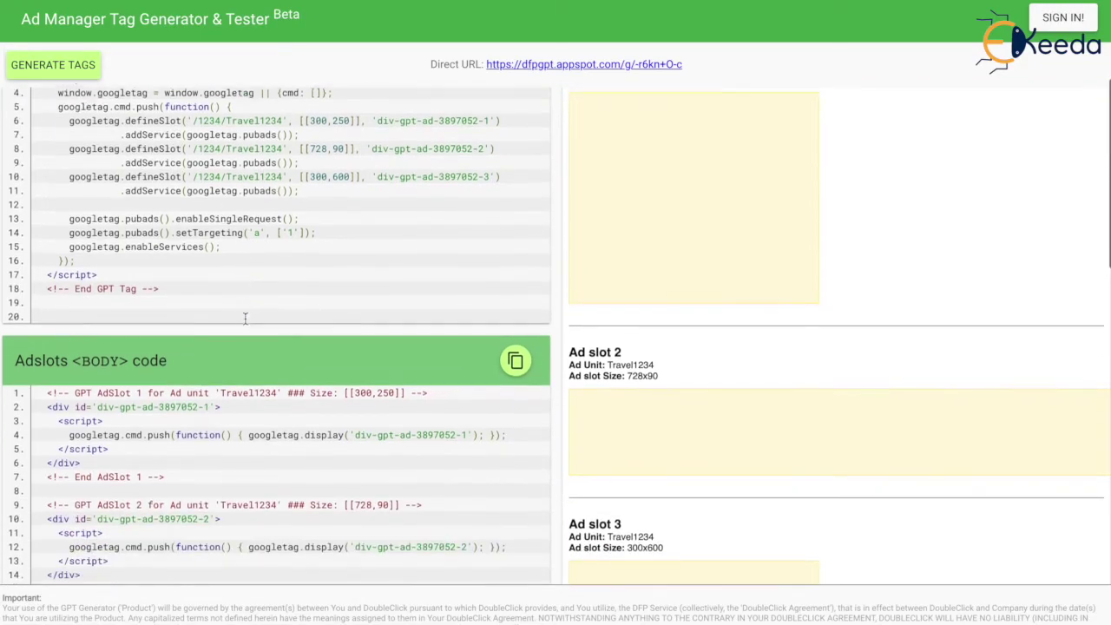
scroll(245, 318, down, 2)
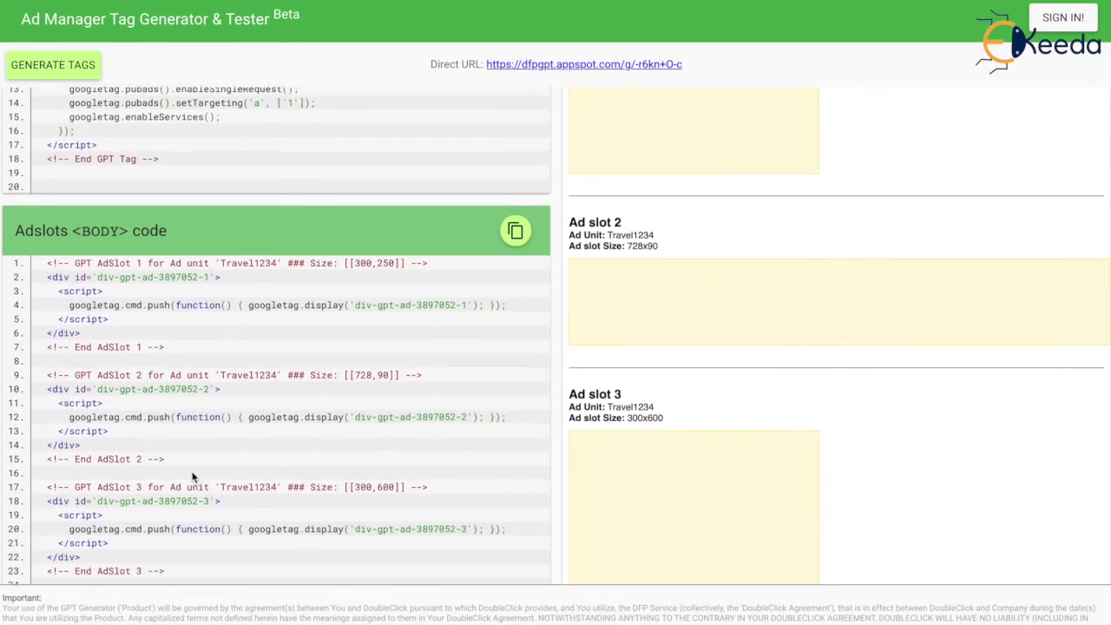
scroll(192, 476, down, 1)
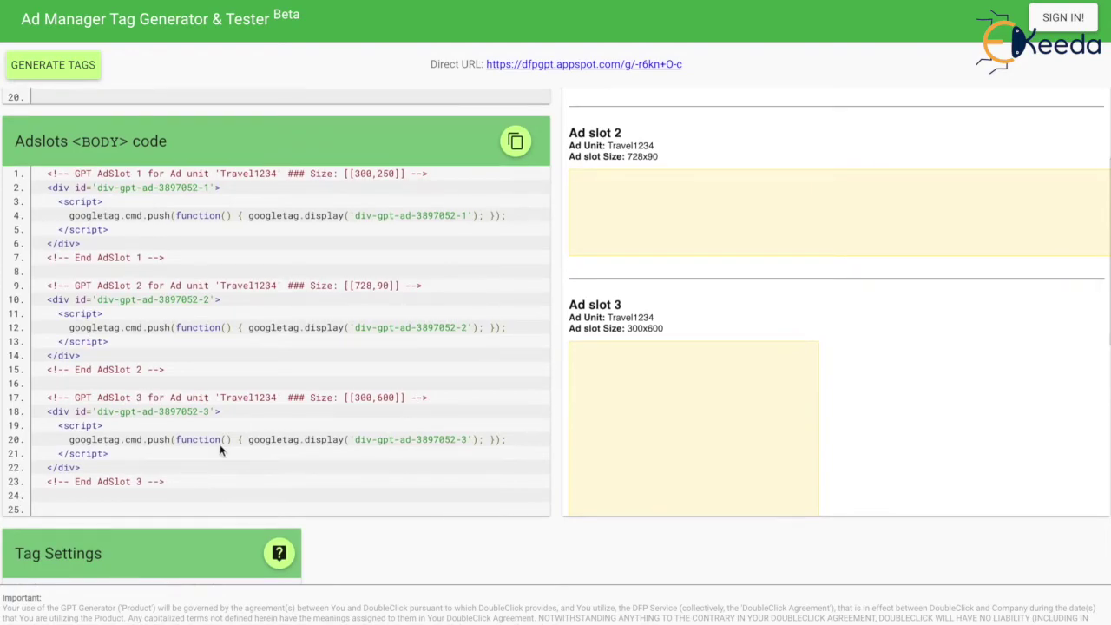
scroll(244, 418, up, 1)
scroll(244, 418, up, 1)
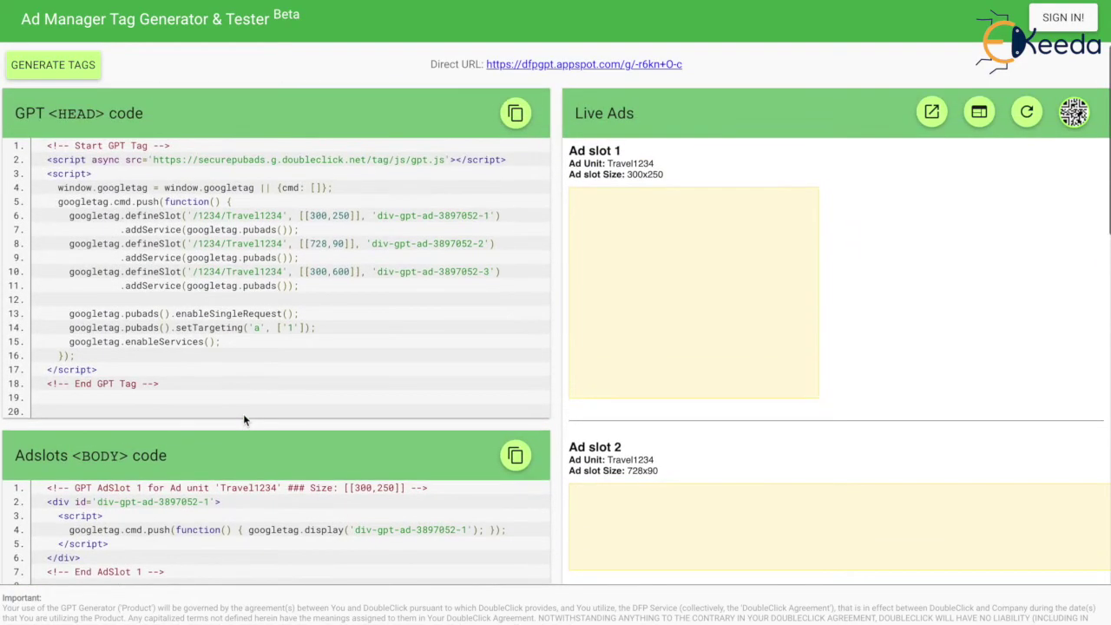
drag(377, 215, 489, 214)
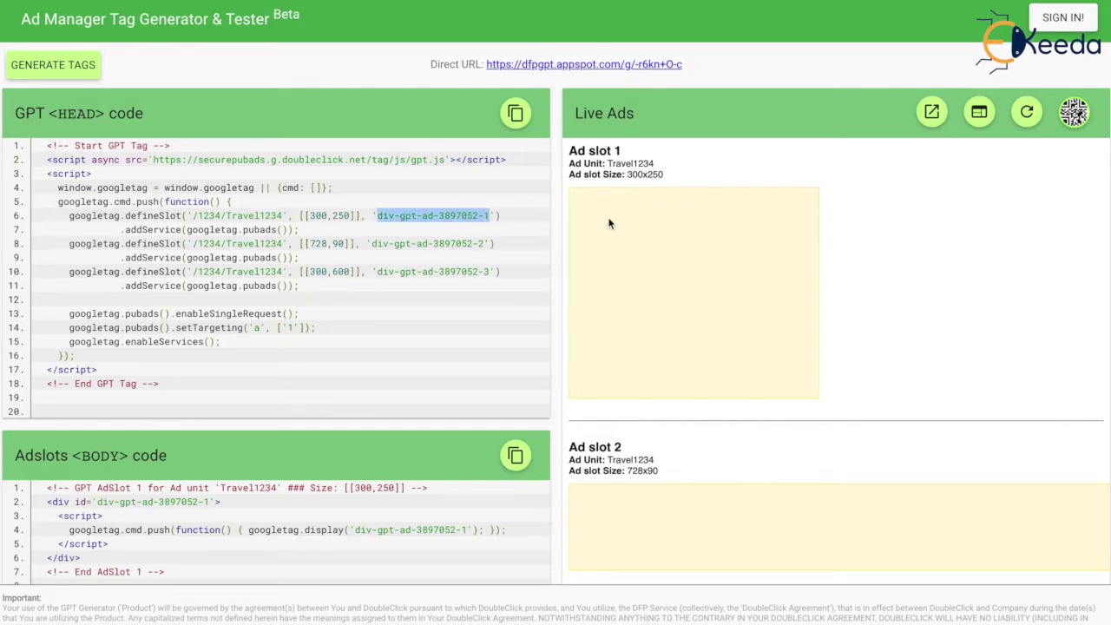
key(ctrl+f)
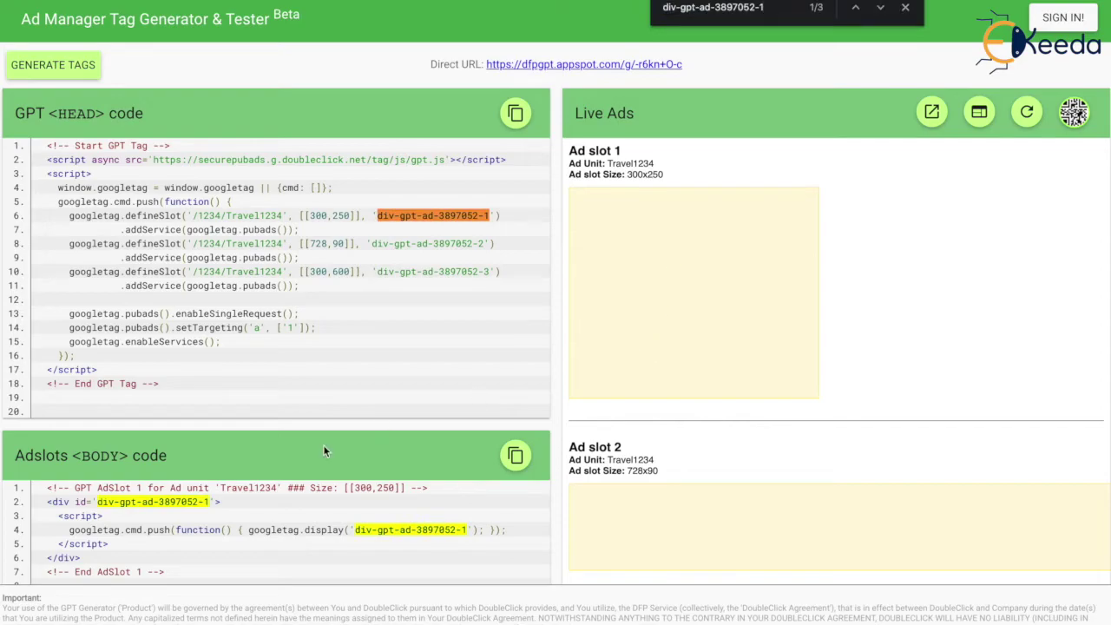
scroll(323, 449, down, 2)
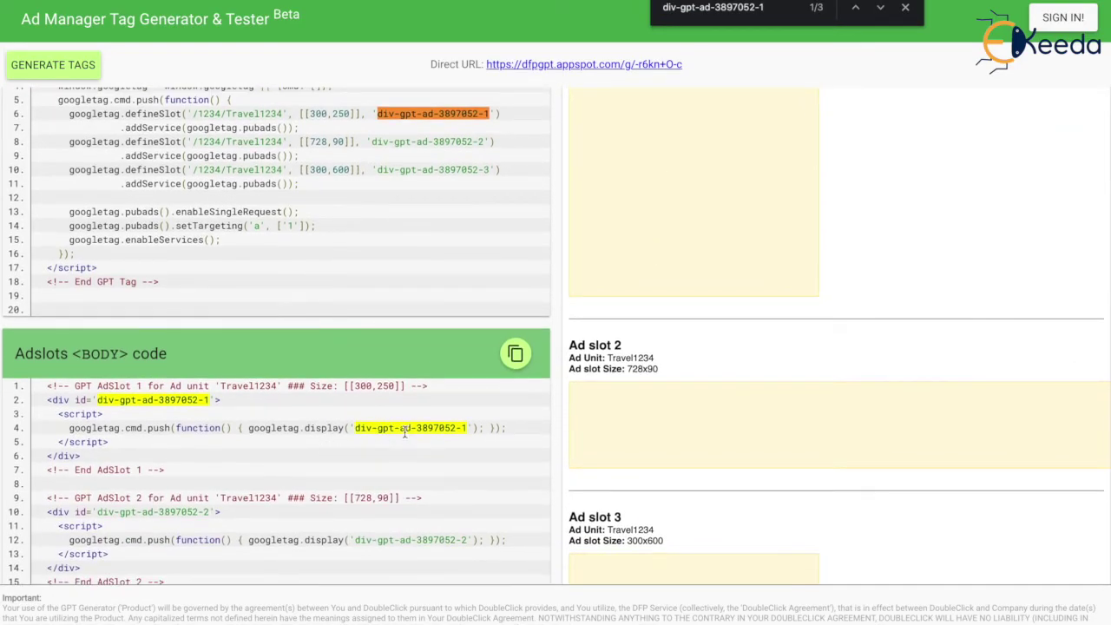
Find every occurrence of slot 2's div ID, div-gpt-ad-3897052-2, in the head and body code.
drag(371, 141, 483, 139)
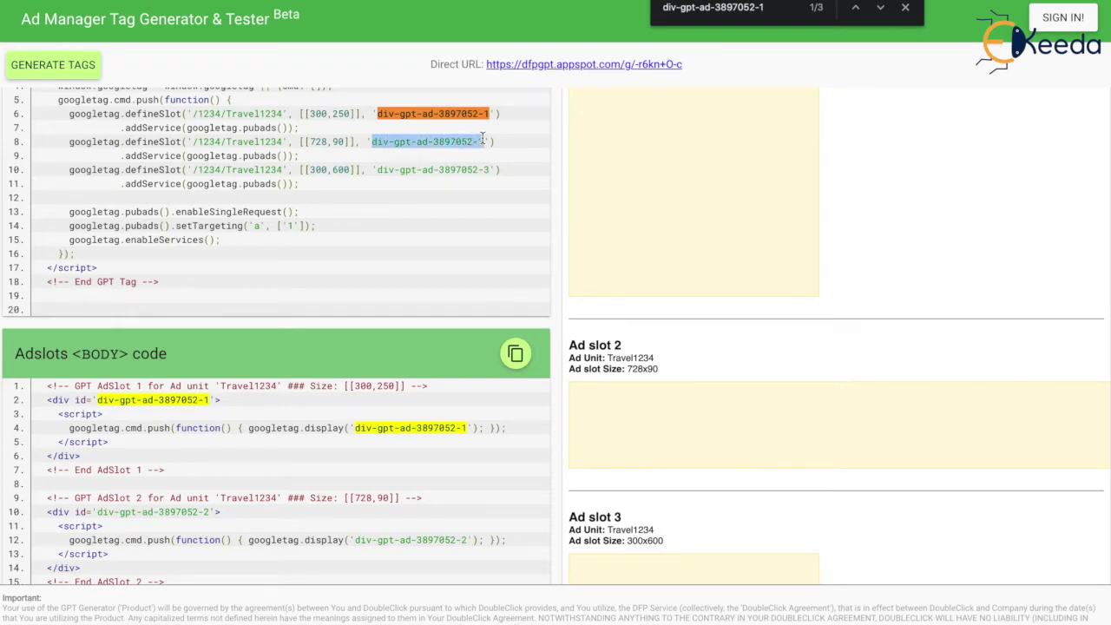
key(ctrl+g)
key(ctrl+g)
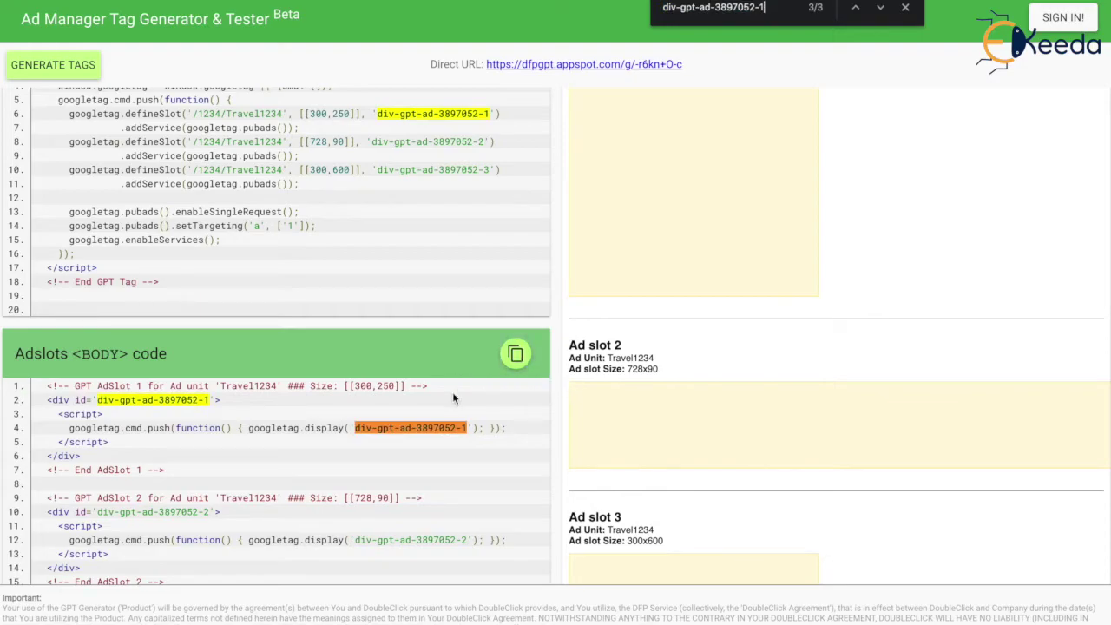
click(905, 7)
drag(372, 141, 483, 142)
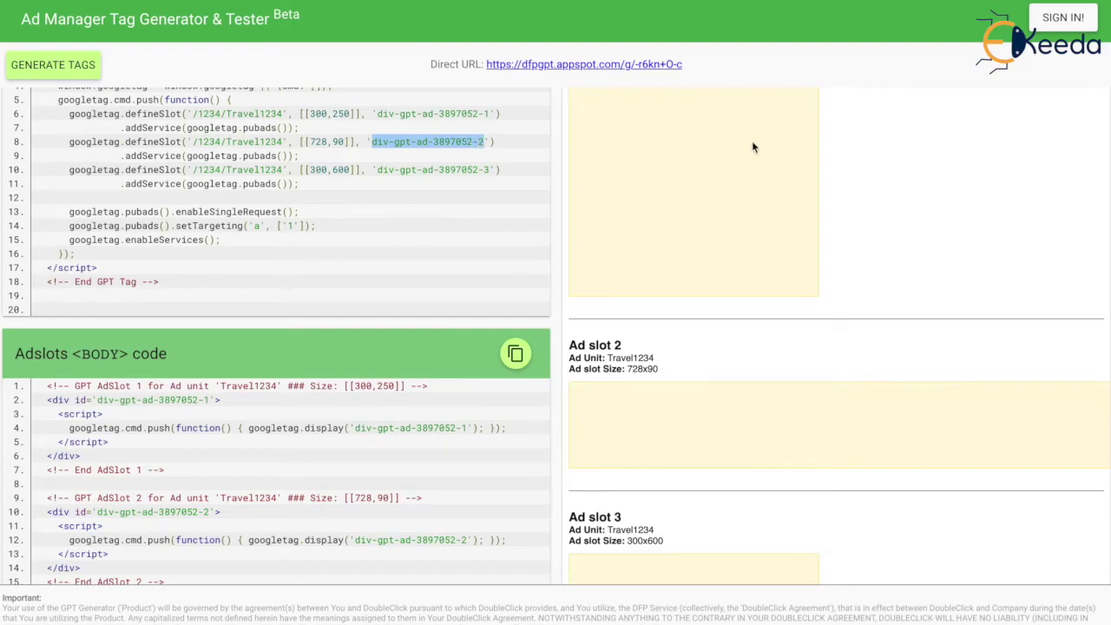
key(ctrl+f)
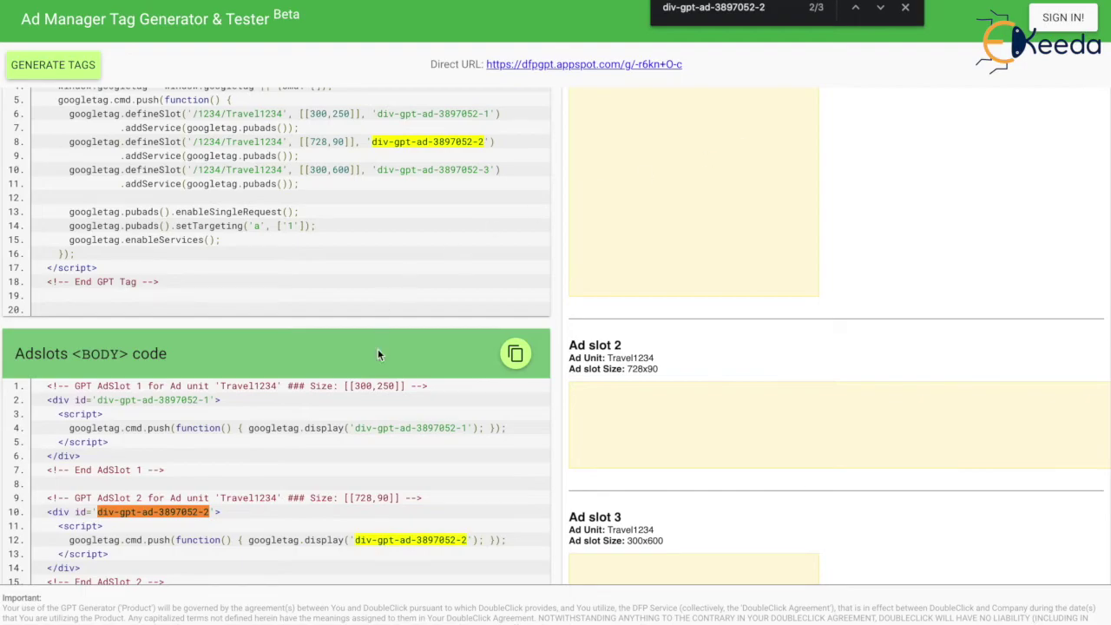
Compare the defineSlot lines in the head code with the three ad slot blocks in the body code and their live previews.
scroll(421, 464, down, 1)
scroll(441, 442, up, 2)
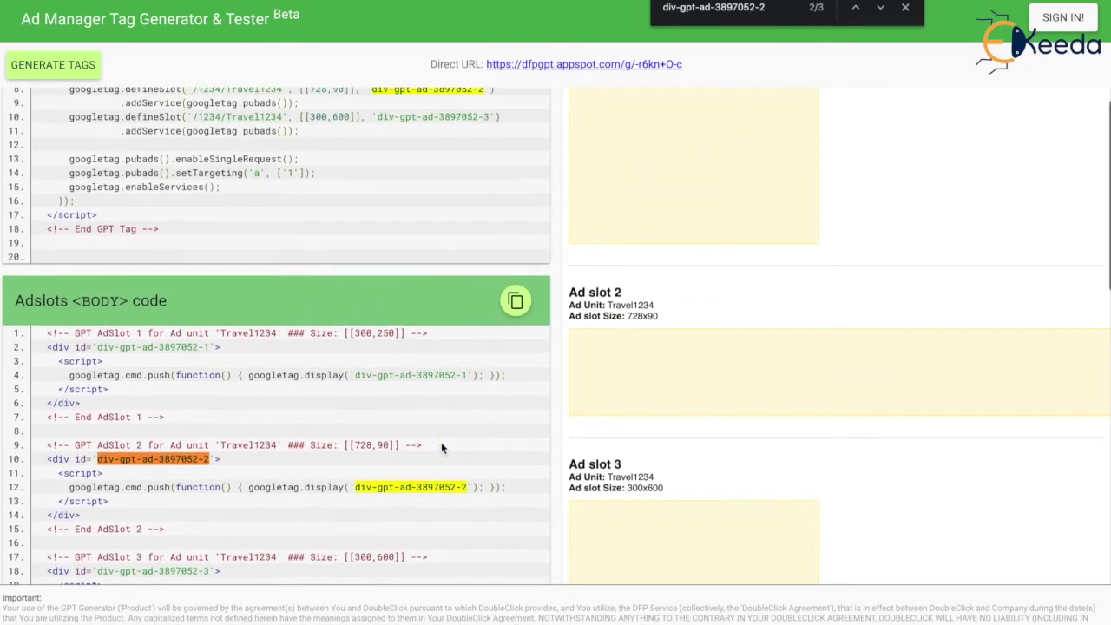
scroll(441, 442, up, 1)
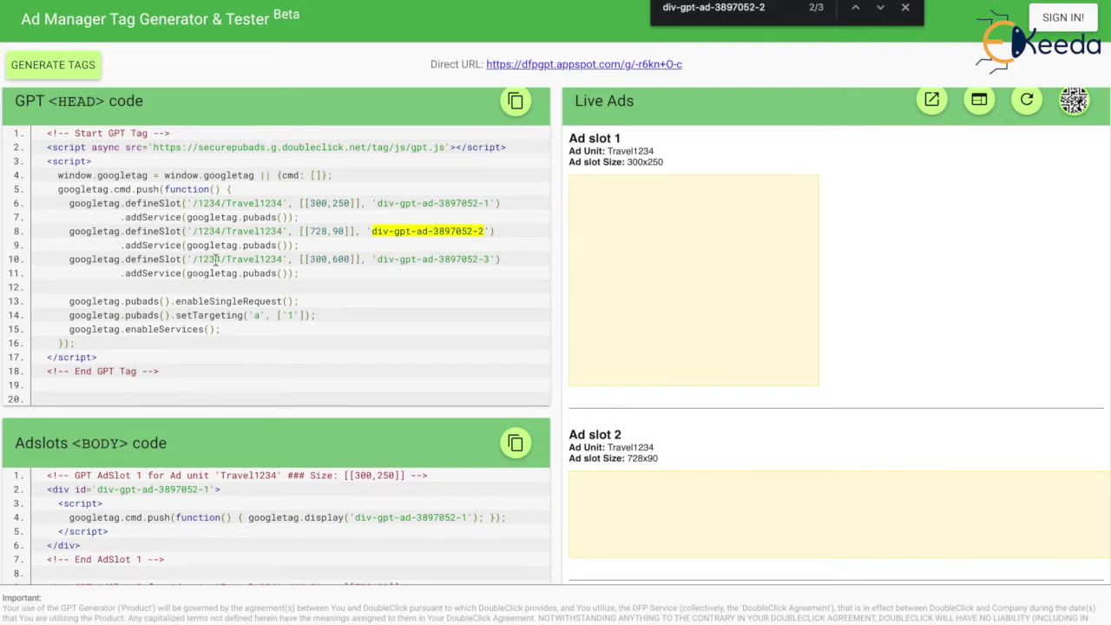
scroll(412, 297, down, 2)
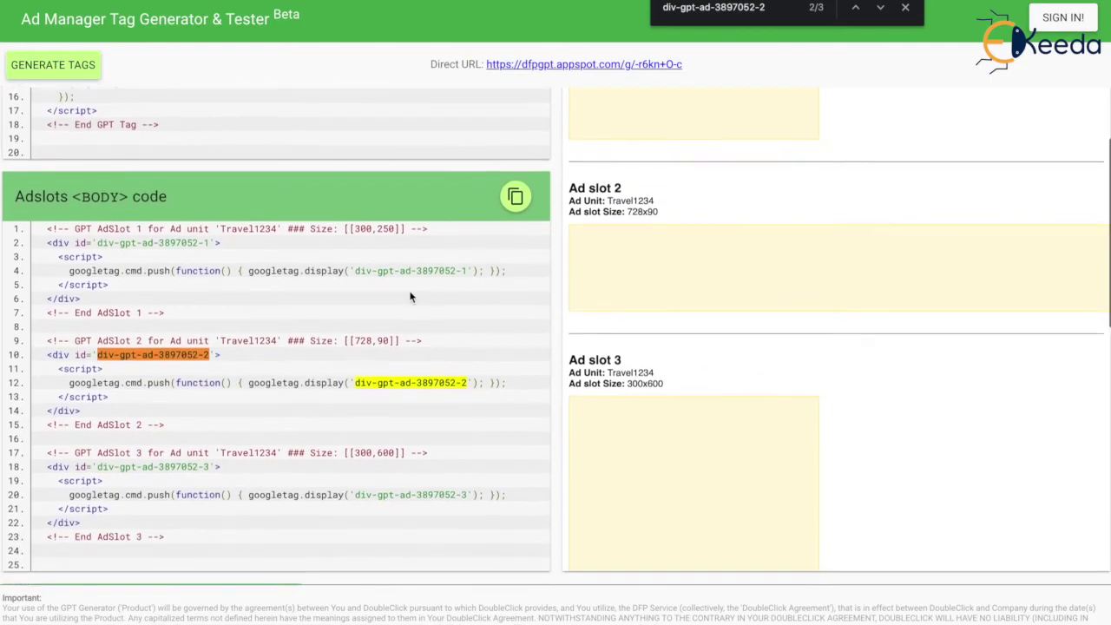
scroll(411, 297, up, 2)
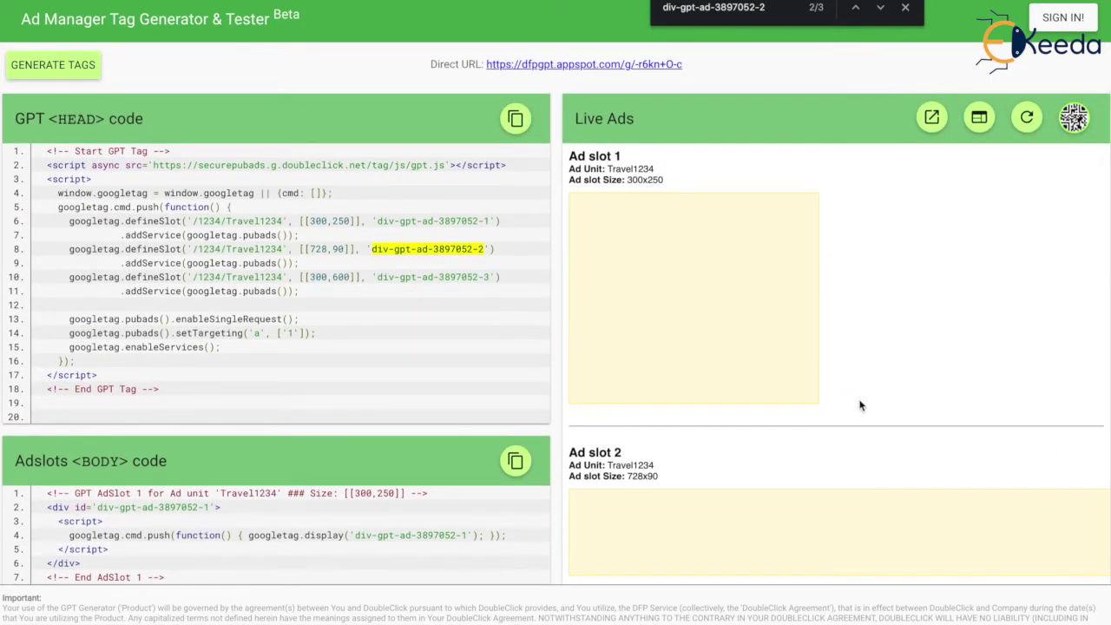
scroll(860, 406, down, 1)
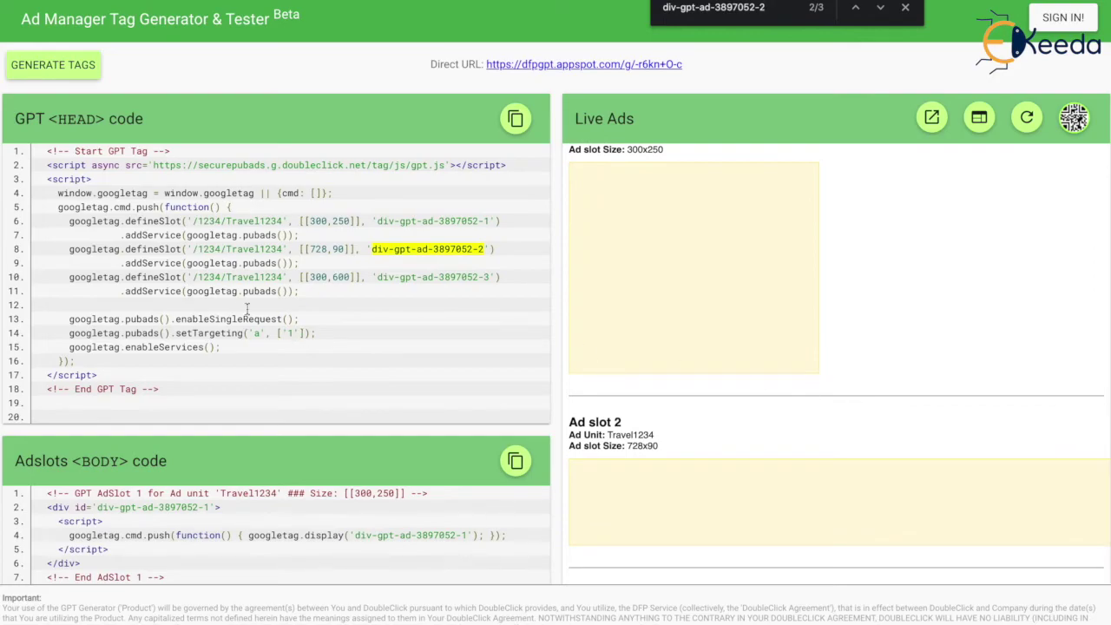
scroll(329, 348, down, 2)
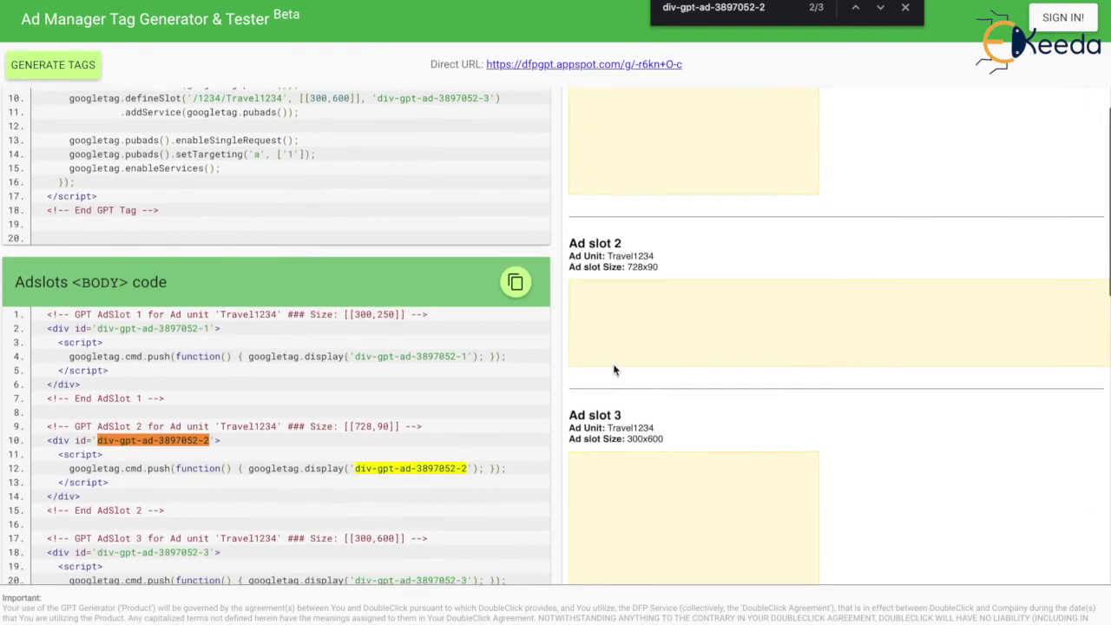
scroll(367, 478, down, 1)
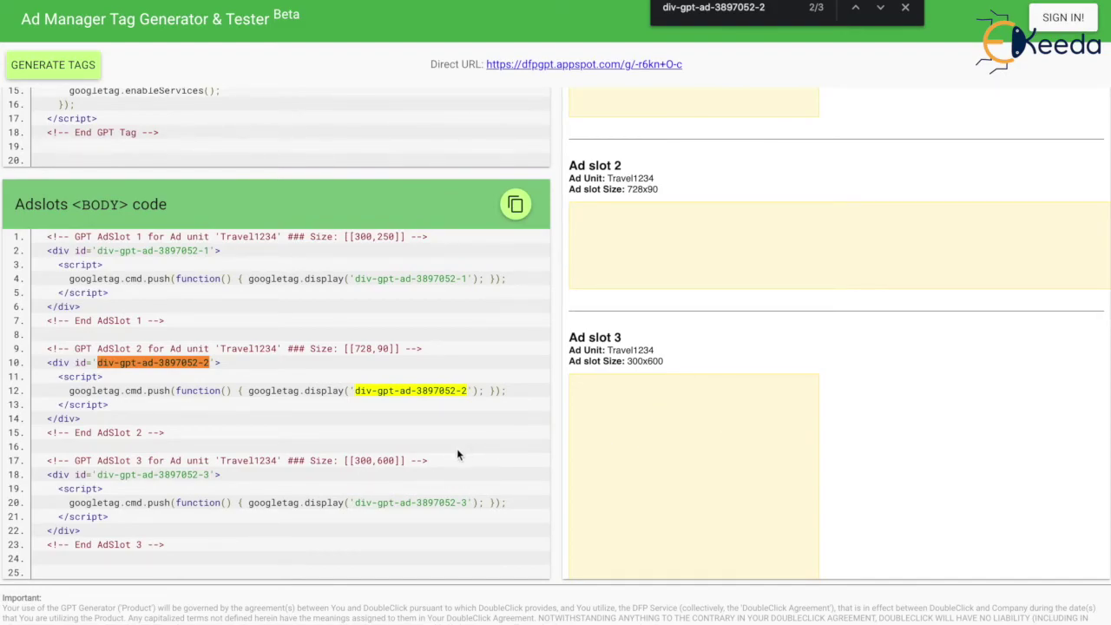
scroll(458, 450, down, 1)
scroll(458, 455, down, 1)
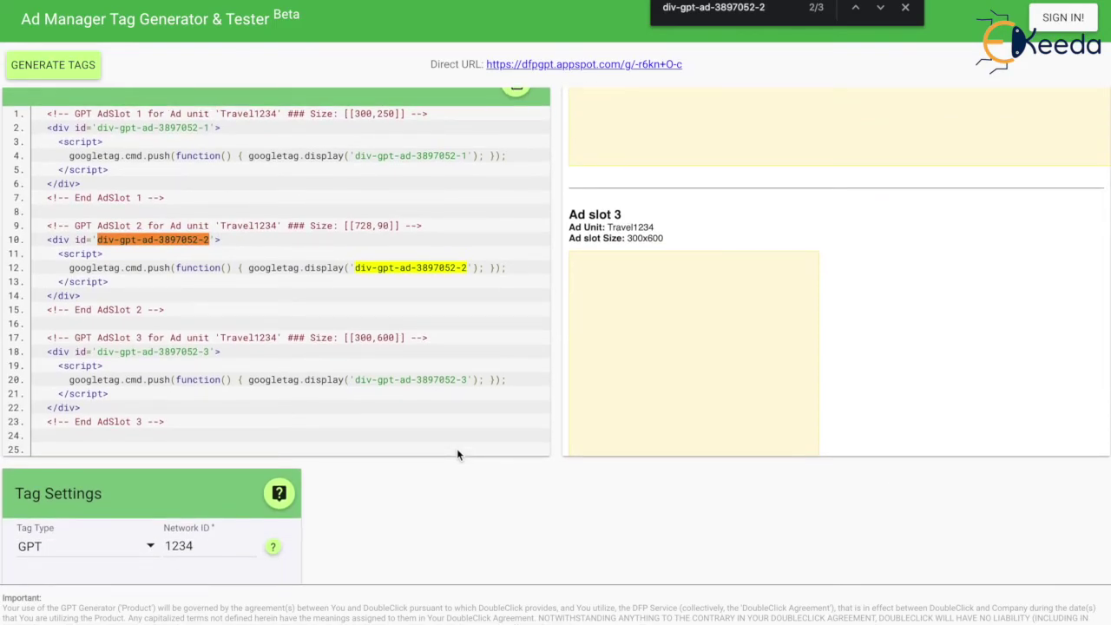
scroll(457, 454, up, 3)
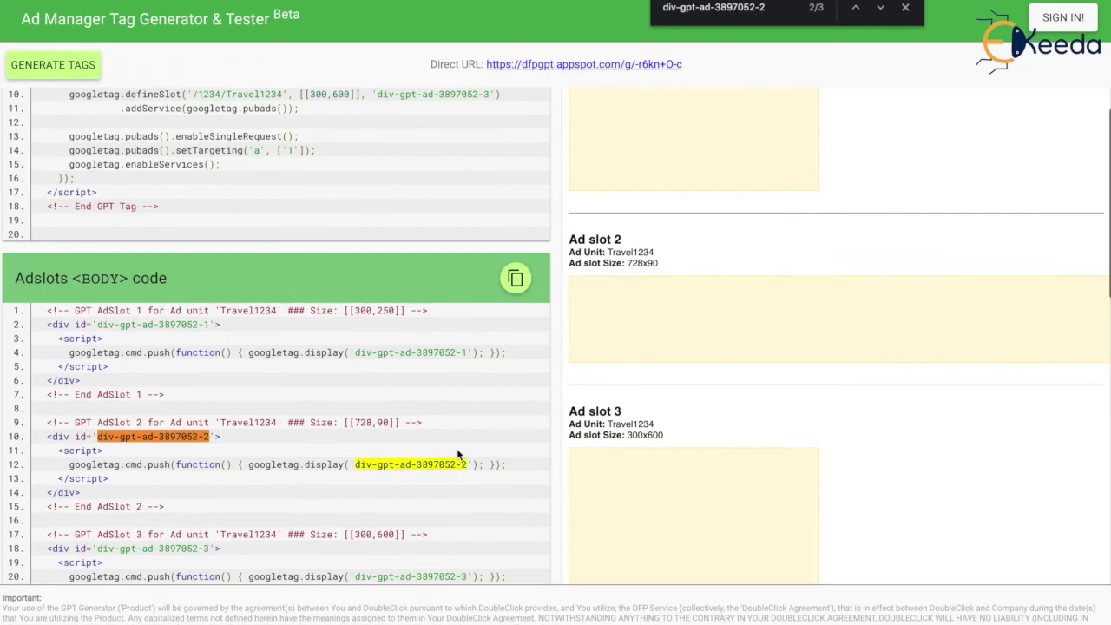
scroll(457, 454, up, 3)
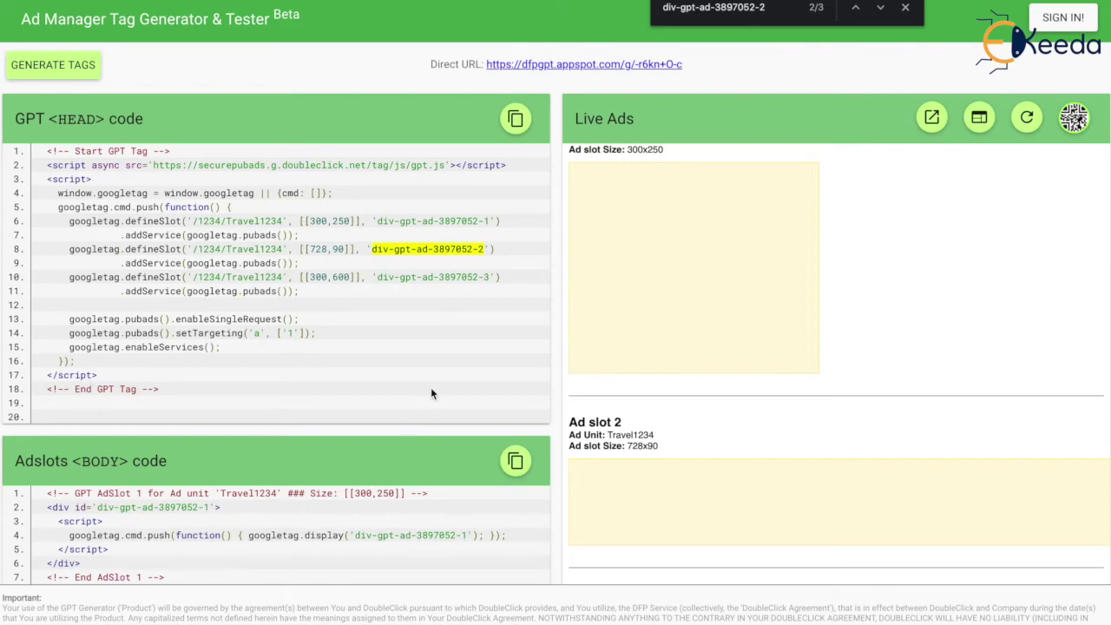
Highlight the googletag.pubads().enableSingleRequest() call in the head code and examine it against the live previews of the ad slots.
scroll(431, 393, down, 1)
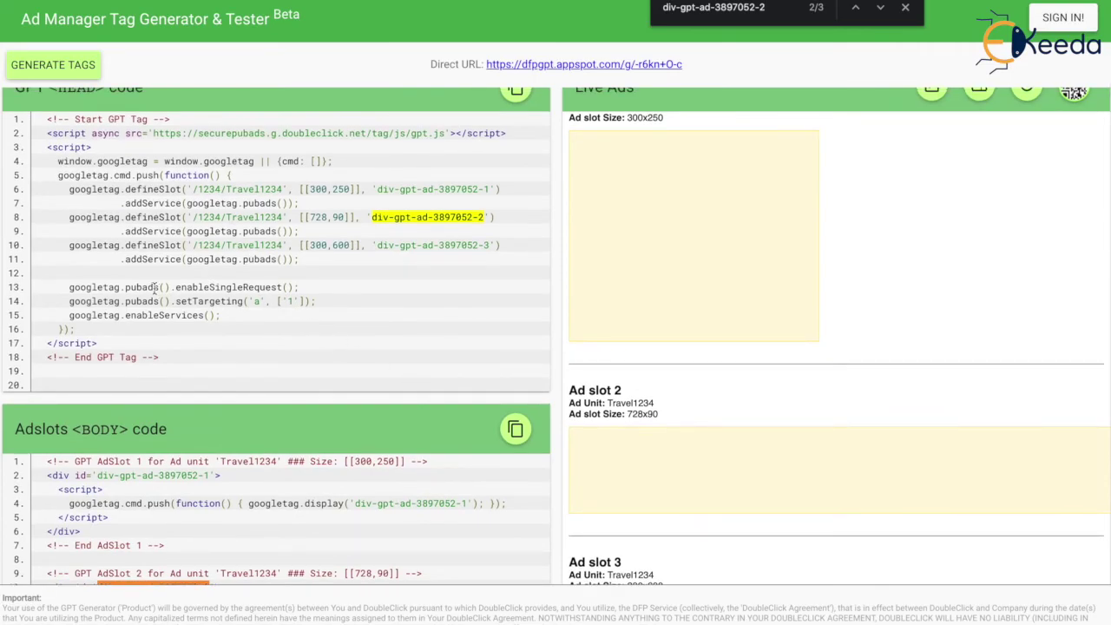
drag(70, 287, 289, 289)
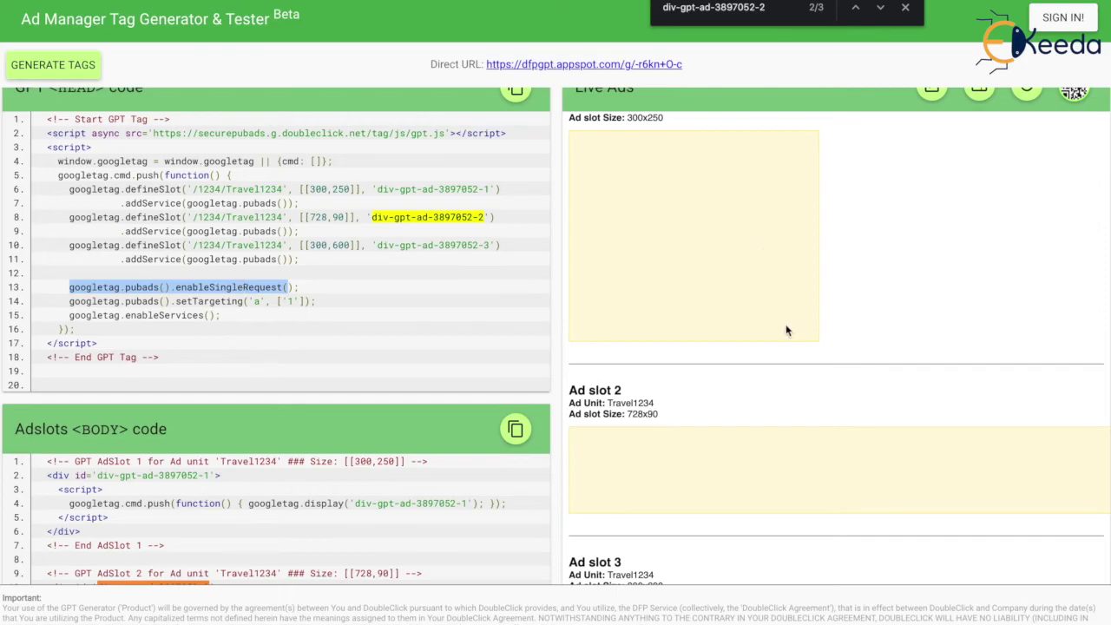
scroll(786, 330, down, 3)
scroll(786, 328, up, 1)
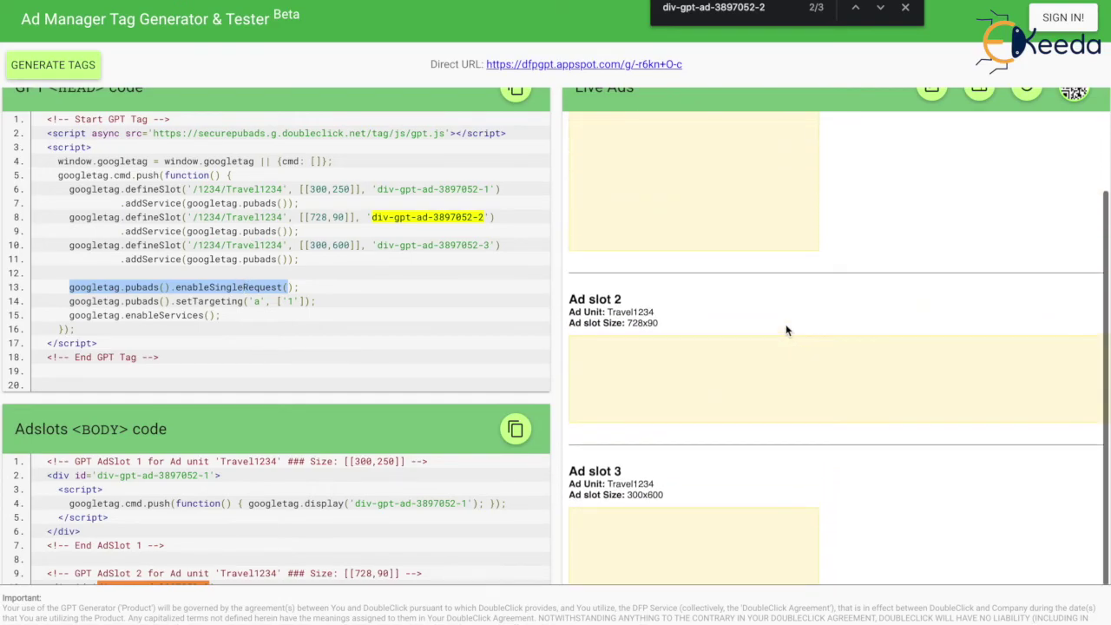